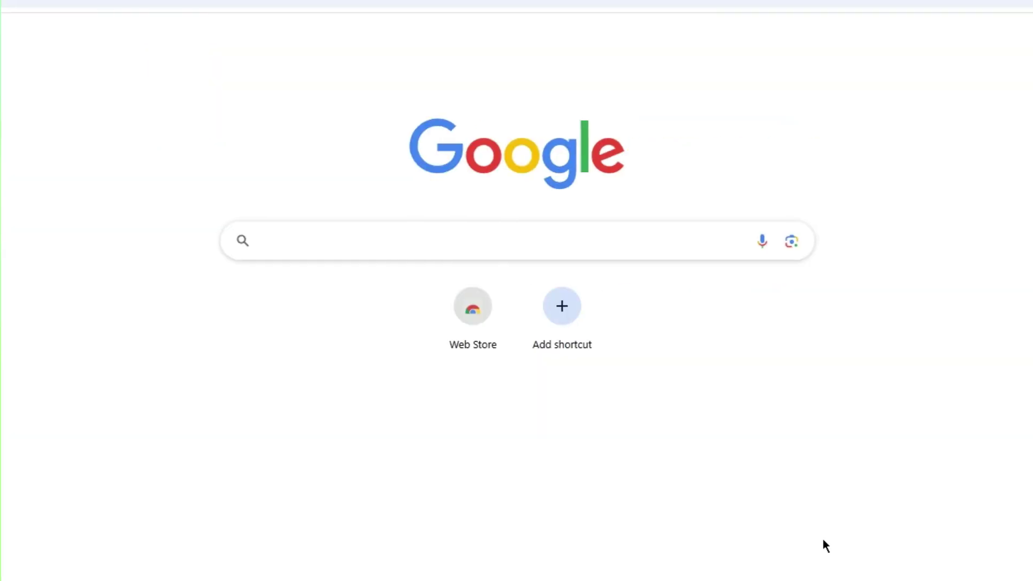
- Search Google for 'pdfgear'
click(276, 243)
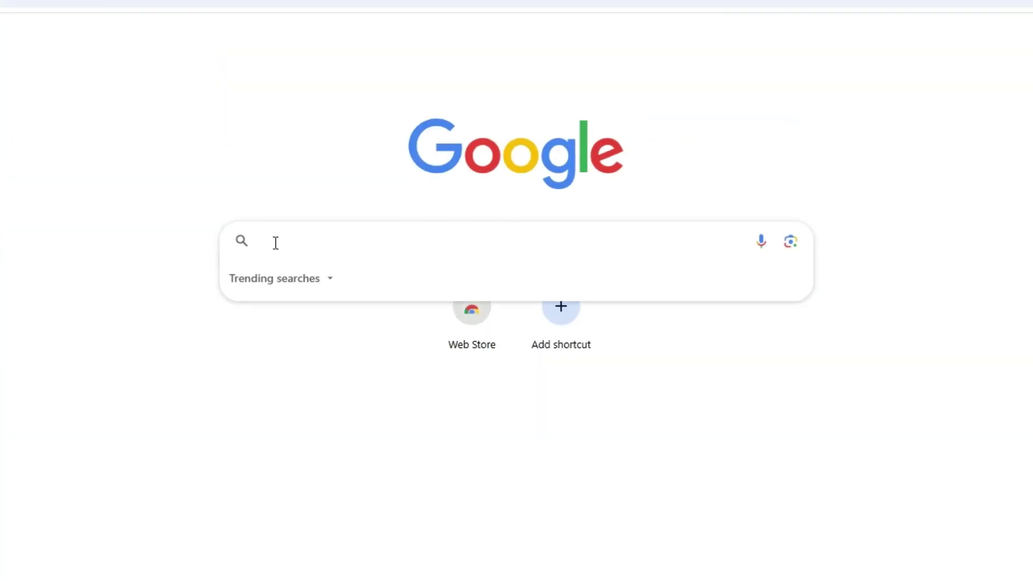
text(pdfgear)
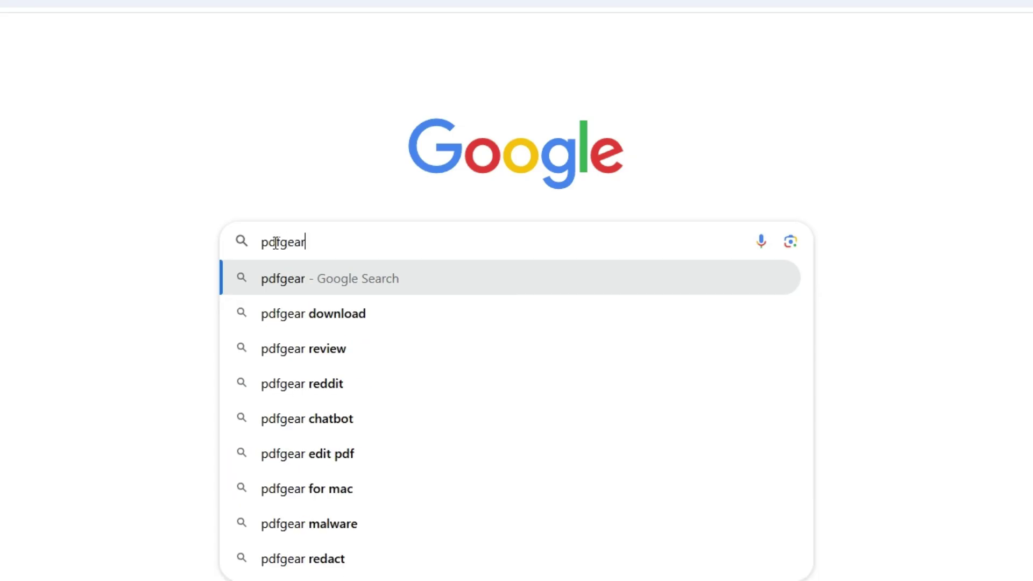
key(Return)
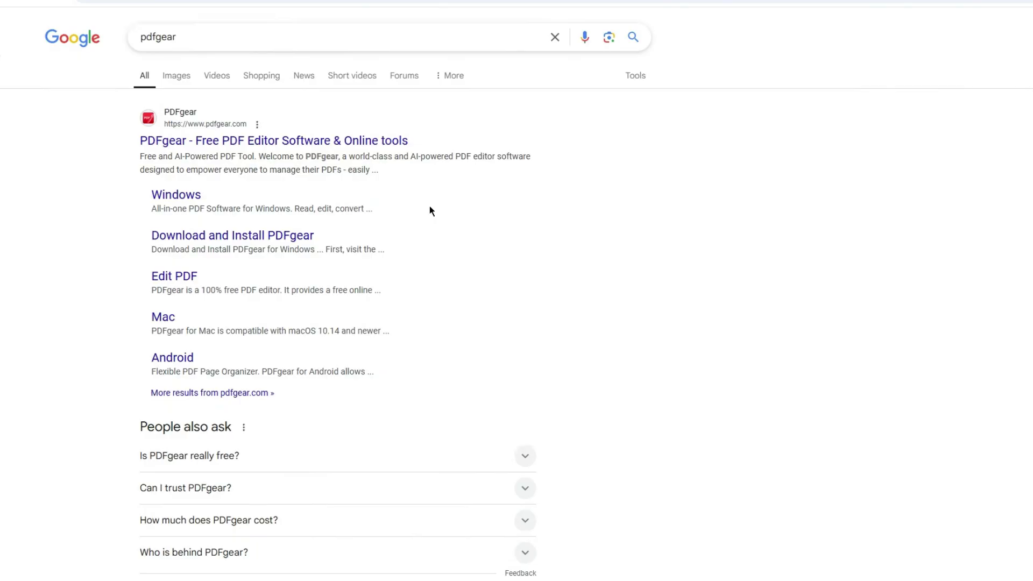
- Load Sample PDF.pdf into the Edit PDF online tool on the official PDFgear site
click(216, 141)
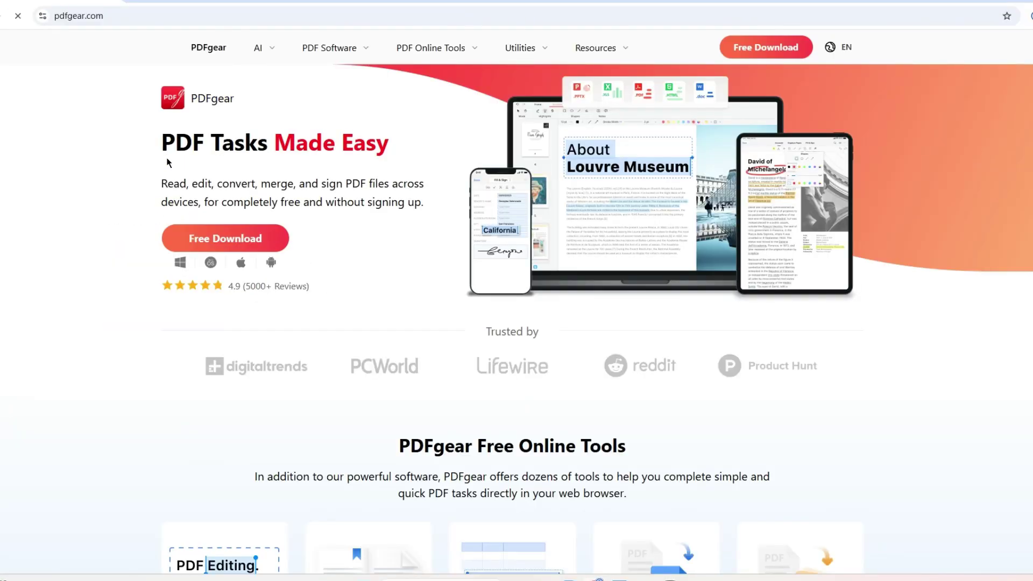
mouse_move(476, 54)
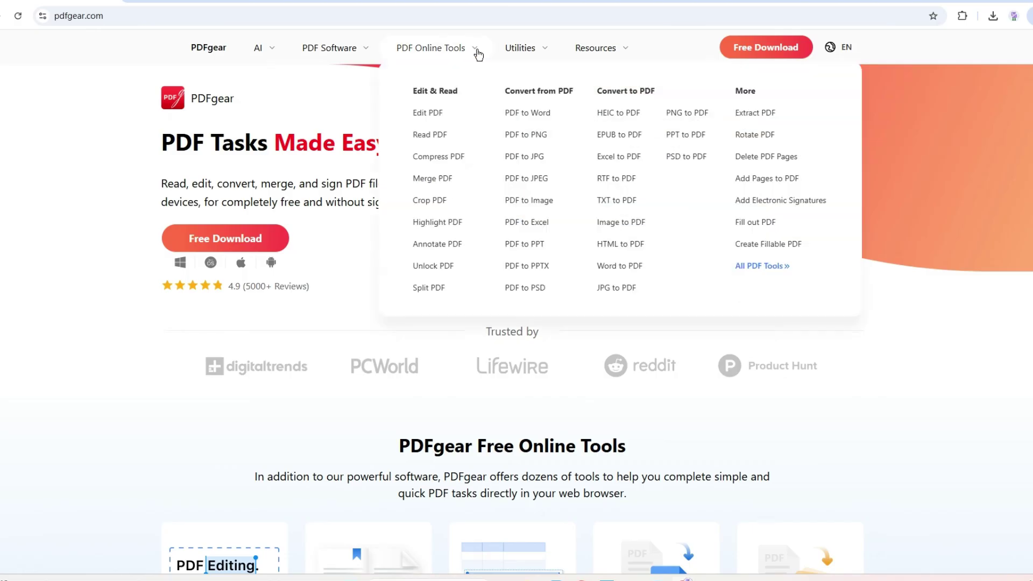
click(440, 113)
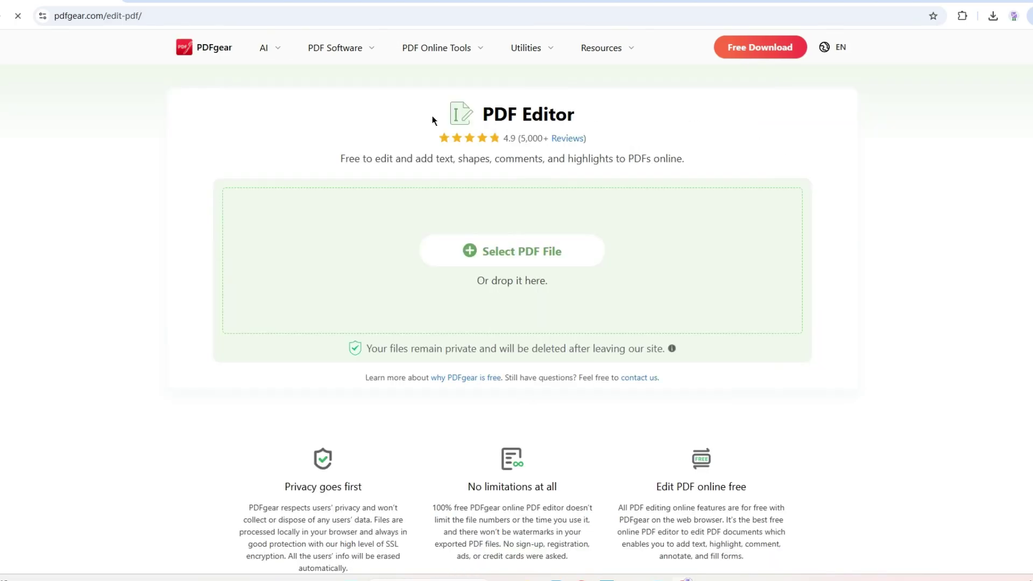
click(560, 249)
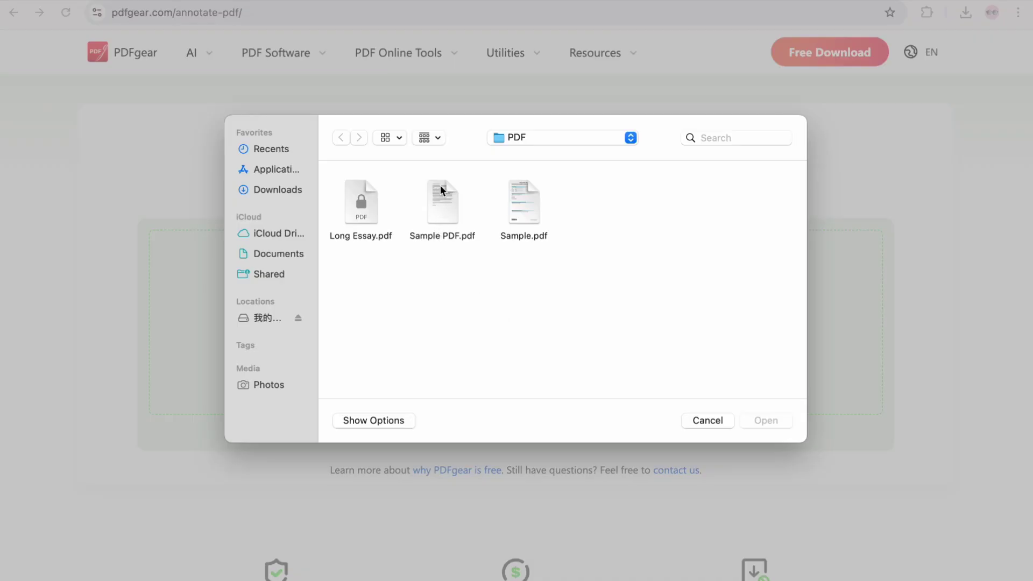
click(440, 188)
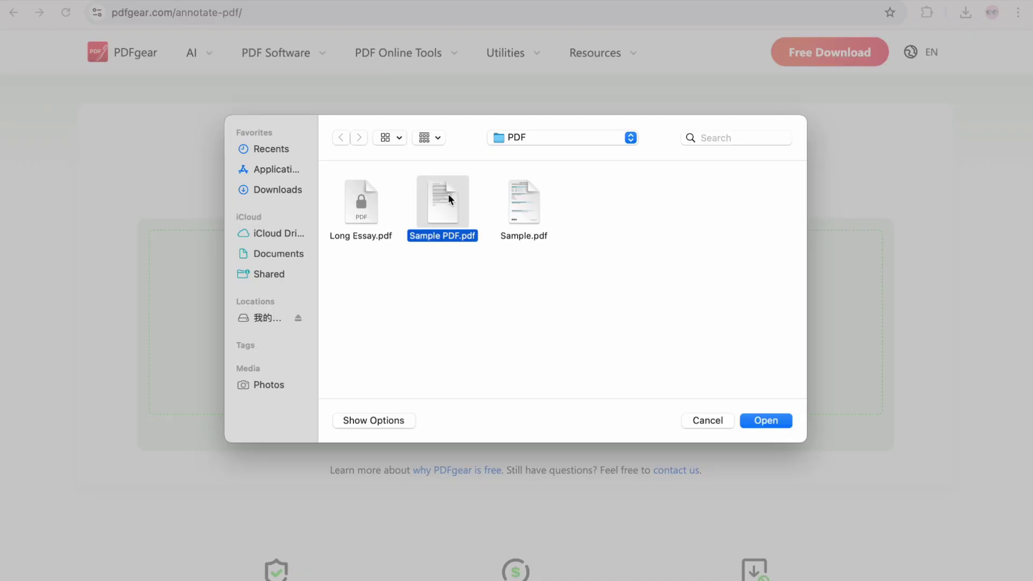
click(754, 425)
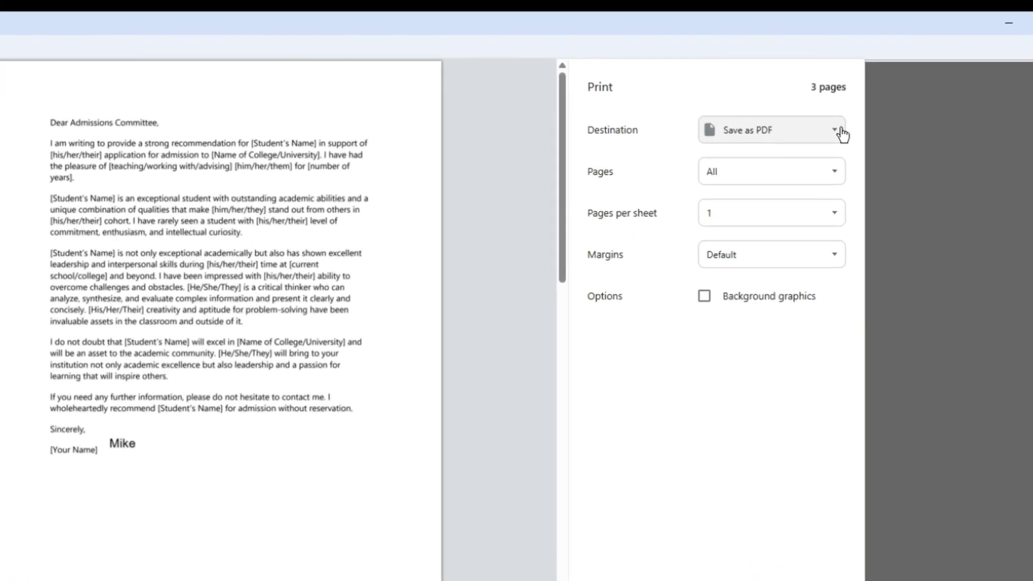
- Print the letter to Microsoft Print to PDF with paper size A10
click(843, 94)
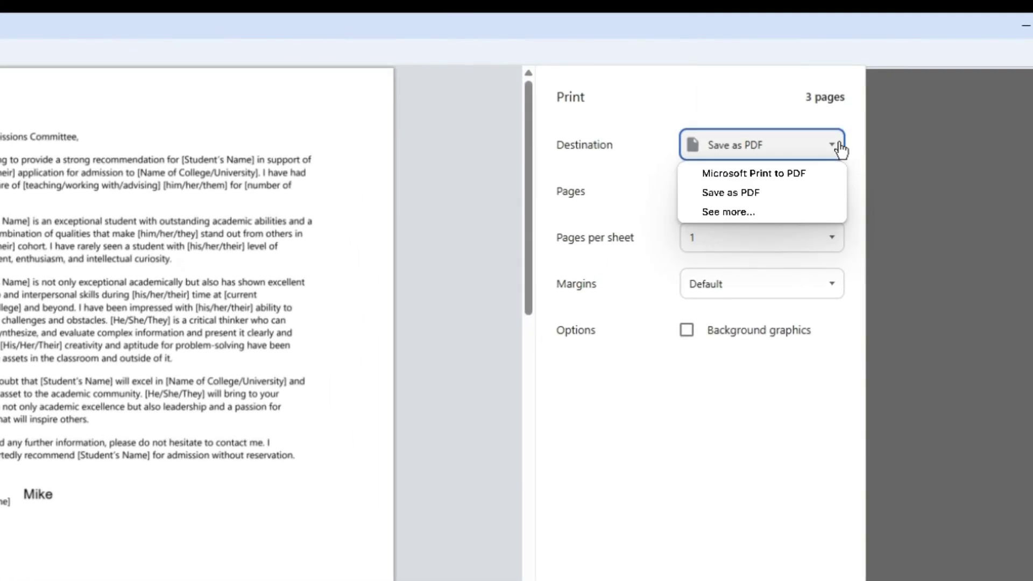
click(834, 176)
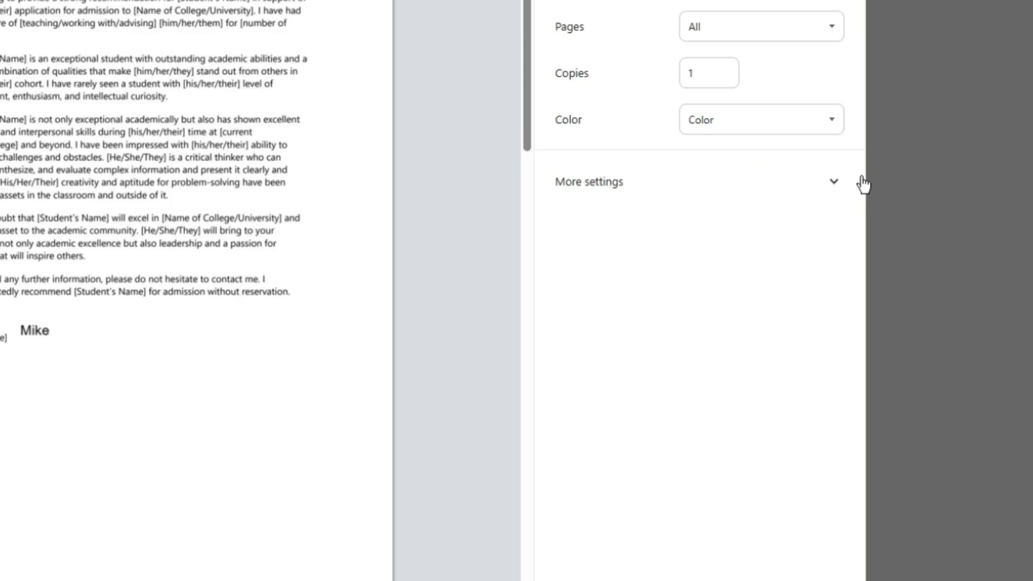
click(827, 183)
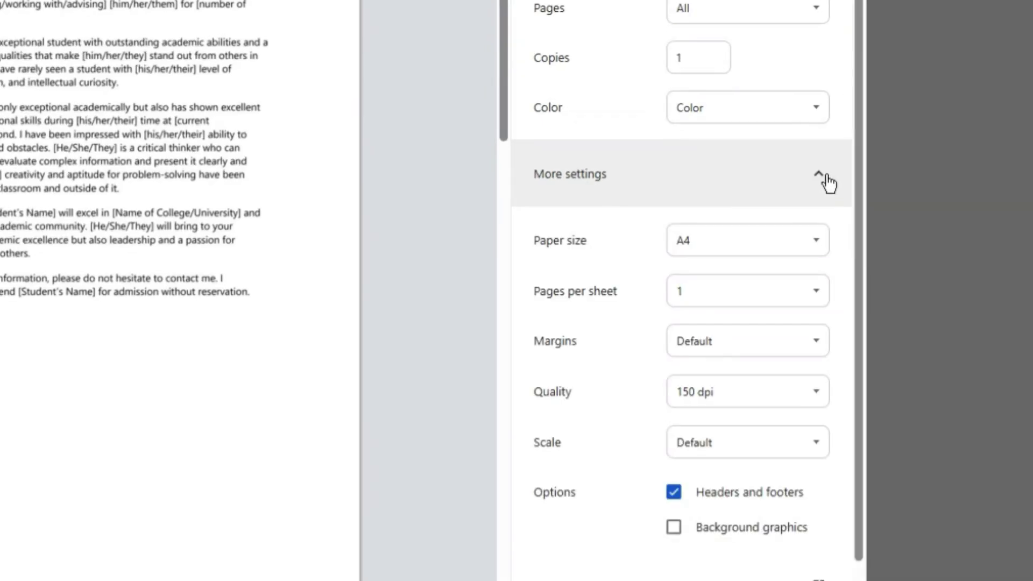
click(822, 251)
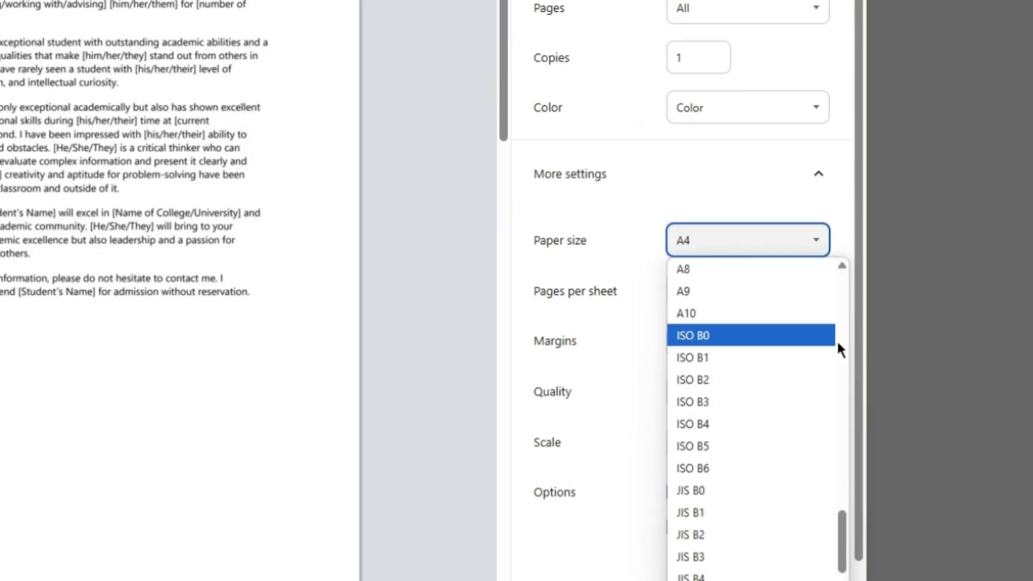
click(818, 315)
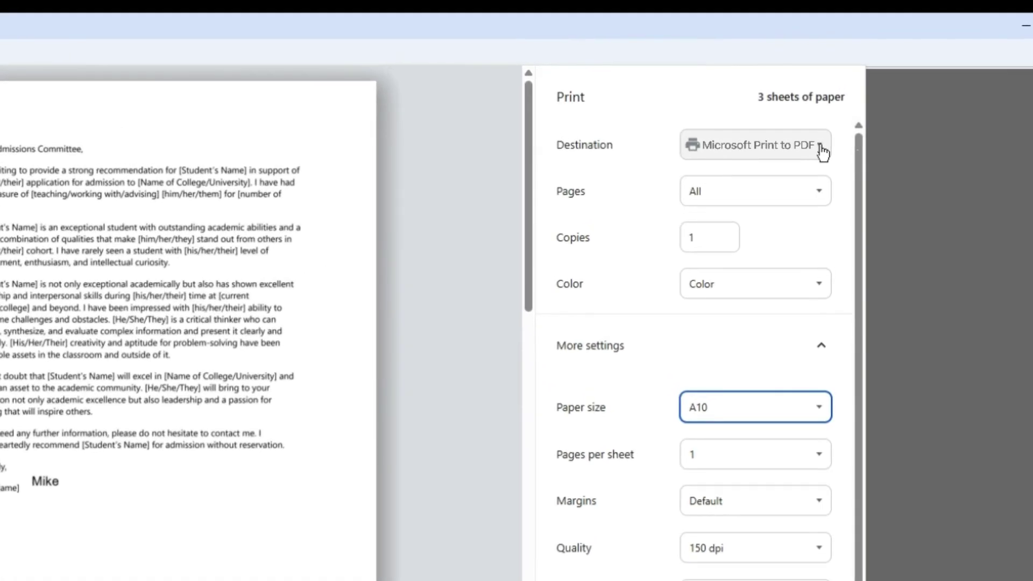
- Switch the destination back to Save as PDF and save it as 'download' on the Desktop
click(822, 152)
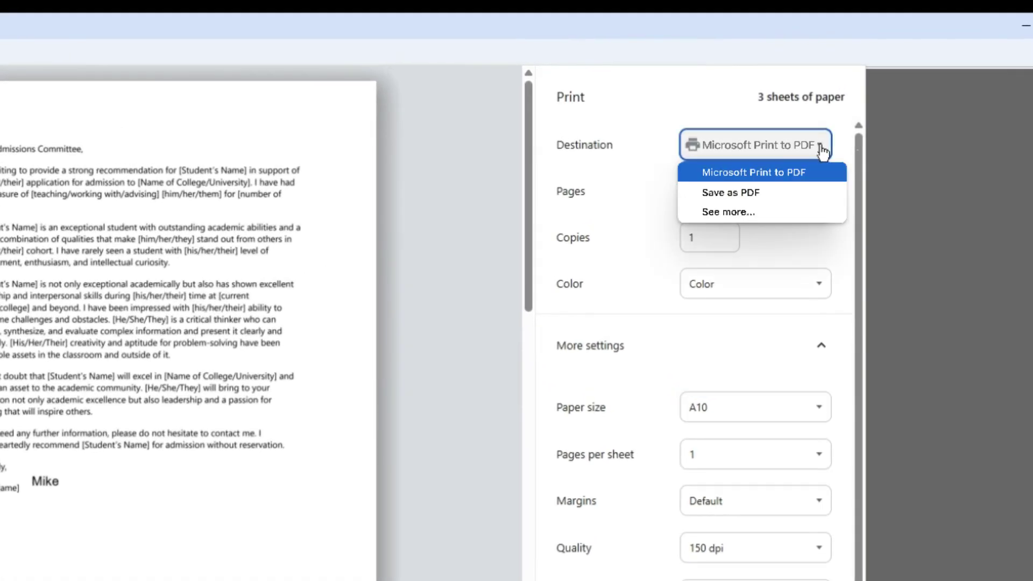
click(831, 192)
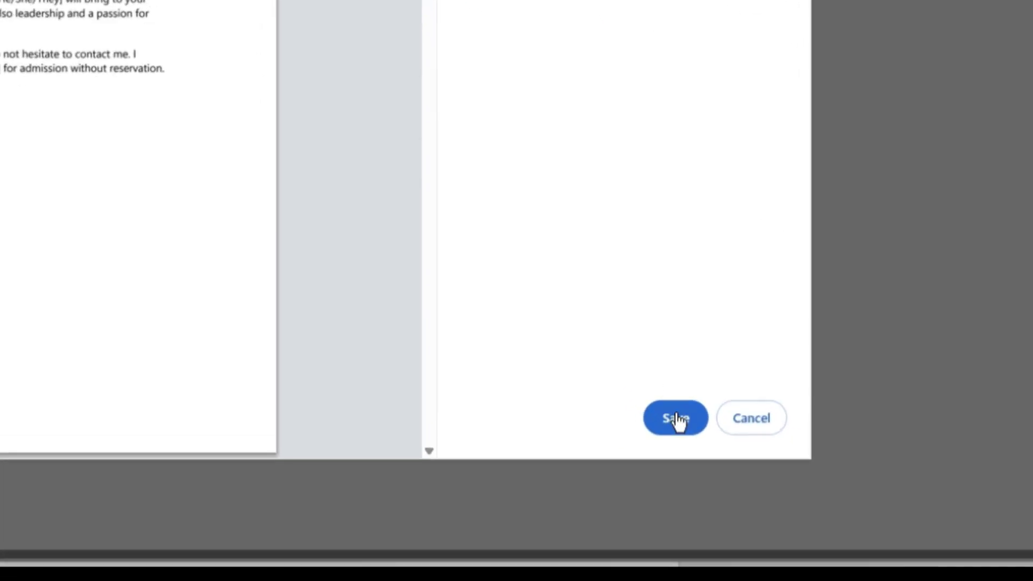
click(787, 489)
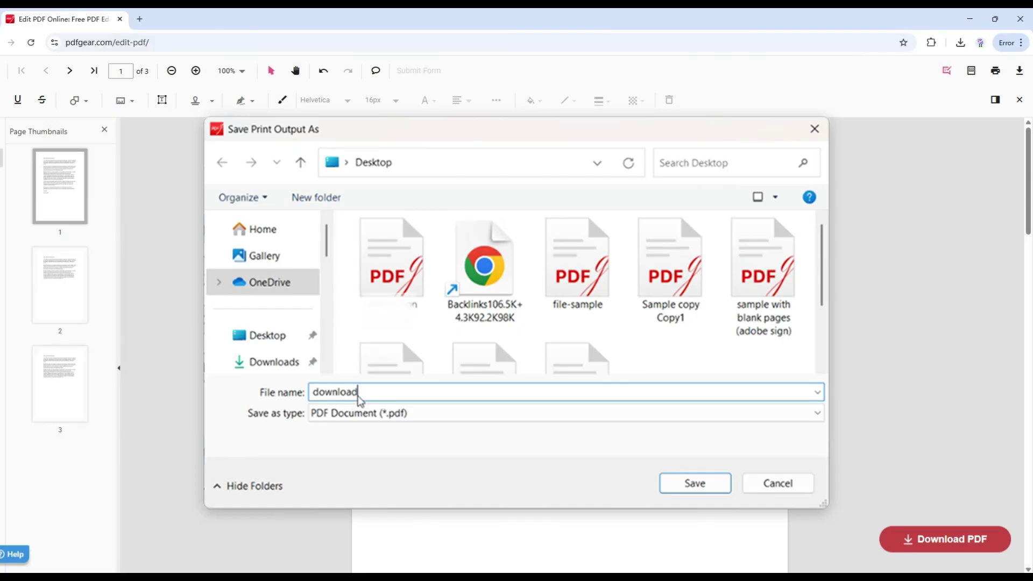
click(702, 491)
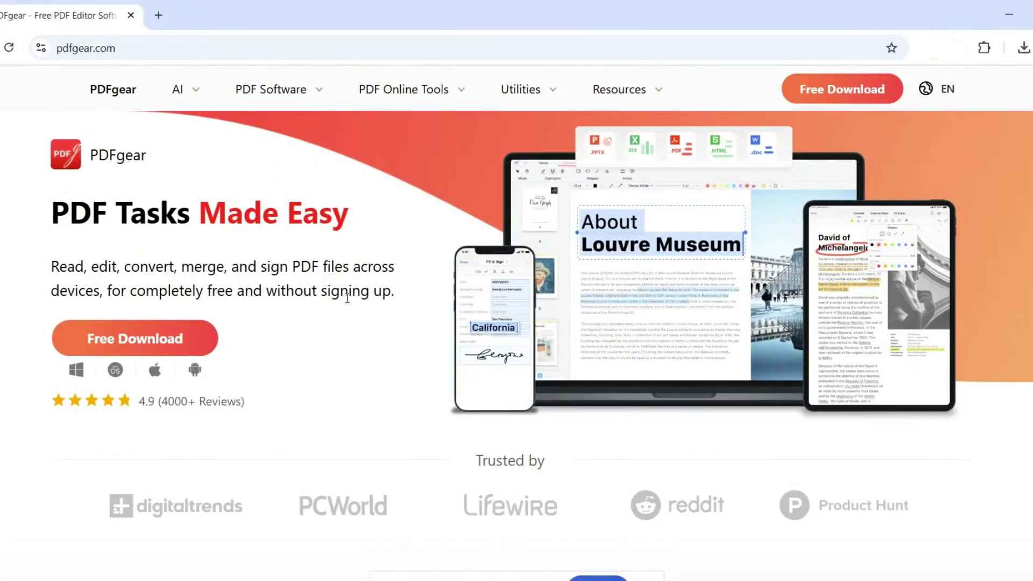
- Run the PDFgear installer in English, accept the licence, install, and launch the app
click(186, 348)
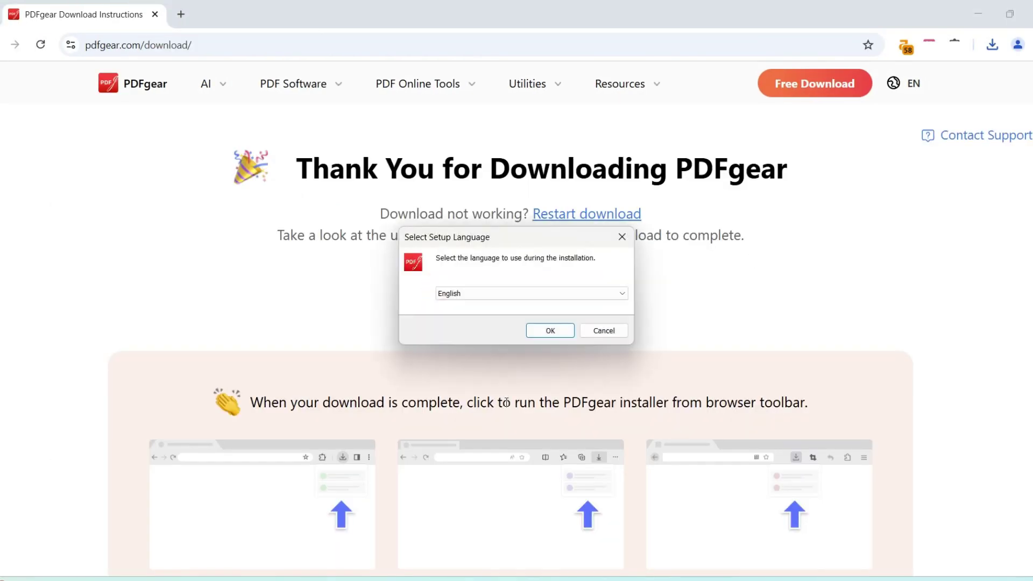
click(558, 330)
click(622, 431)
click(619, 431)
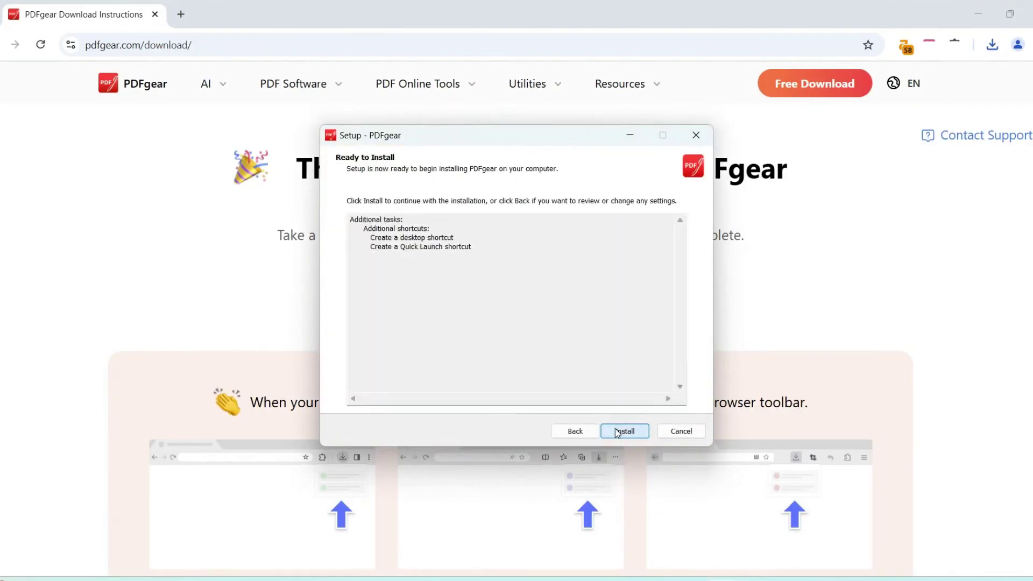
click(622, 431)
click(624, 432)
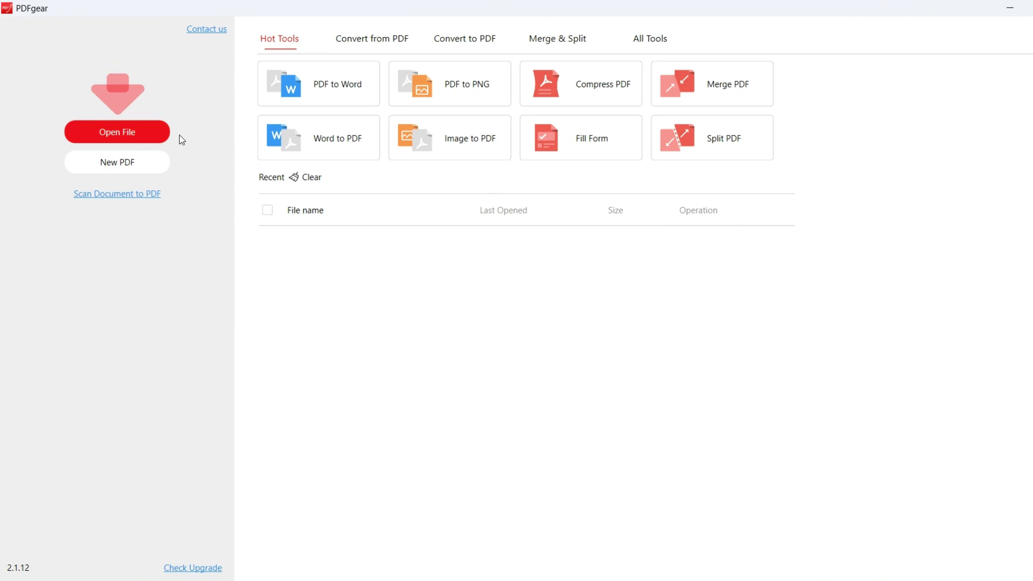
- Open Sample copy Copy1.pdf from the Desktop in the PDFgear viewer
click(150, 129)
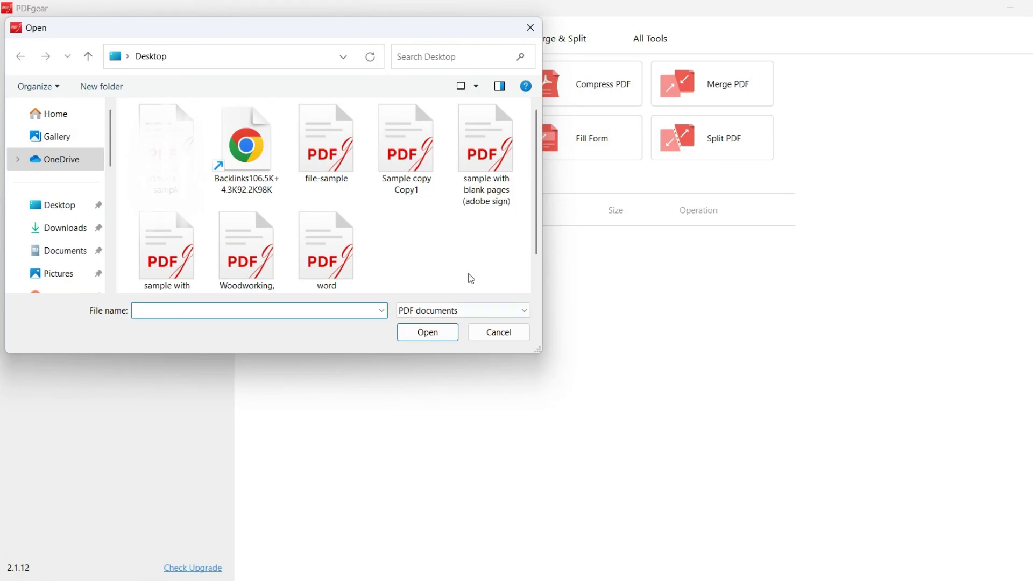
click(416, 138)
click(438, 335)
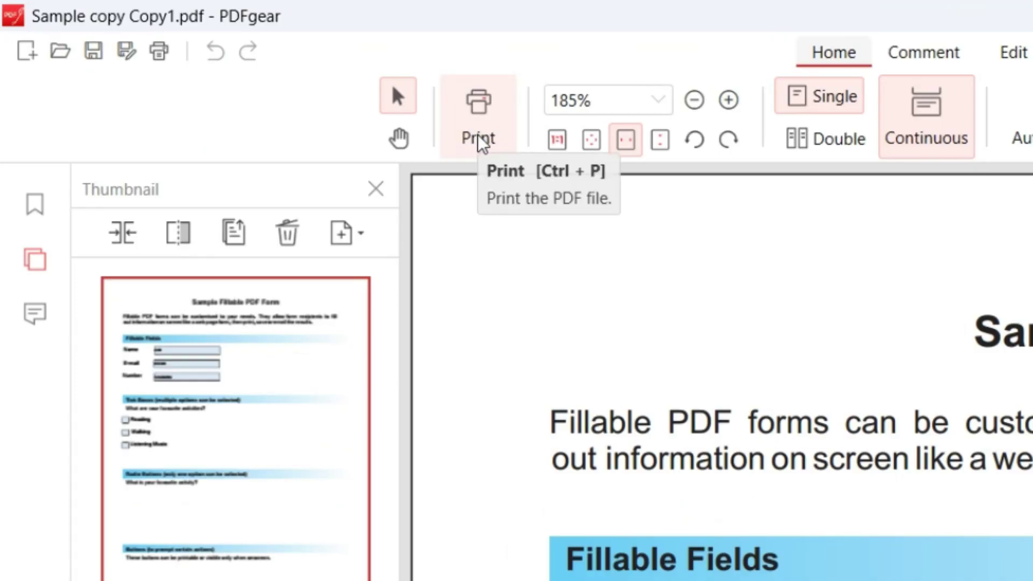
- Print the form to Microsoft Print to PDF on A4 paper and save the PDF file
click(480, 141)
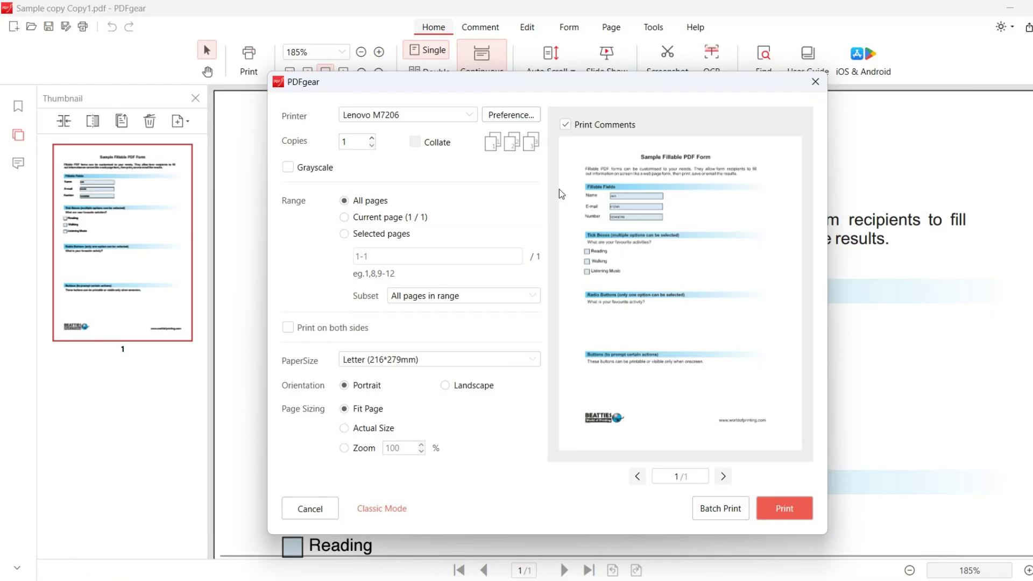
click(464, 115)
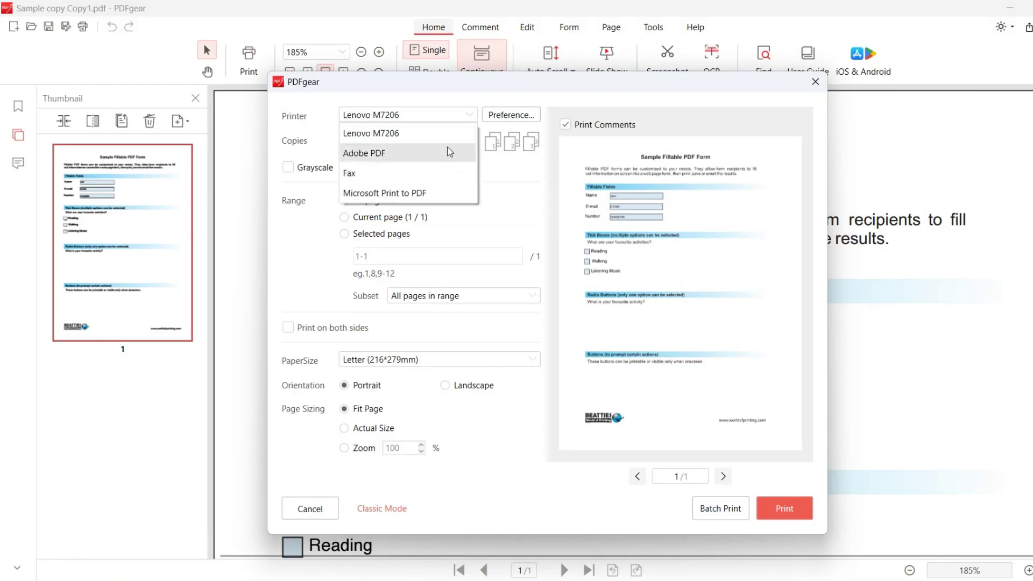
click(460, 193)
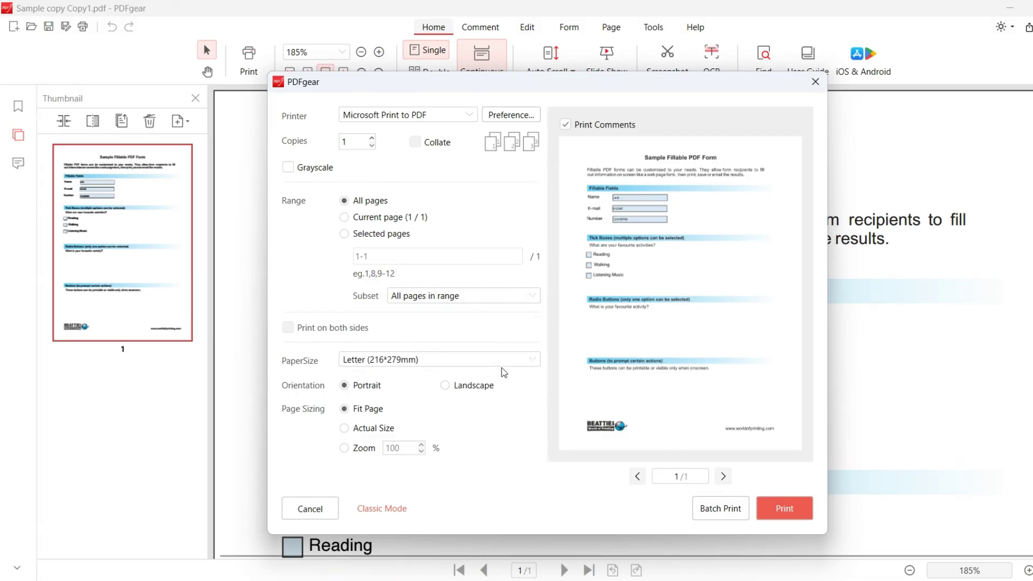
click(531, 363)
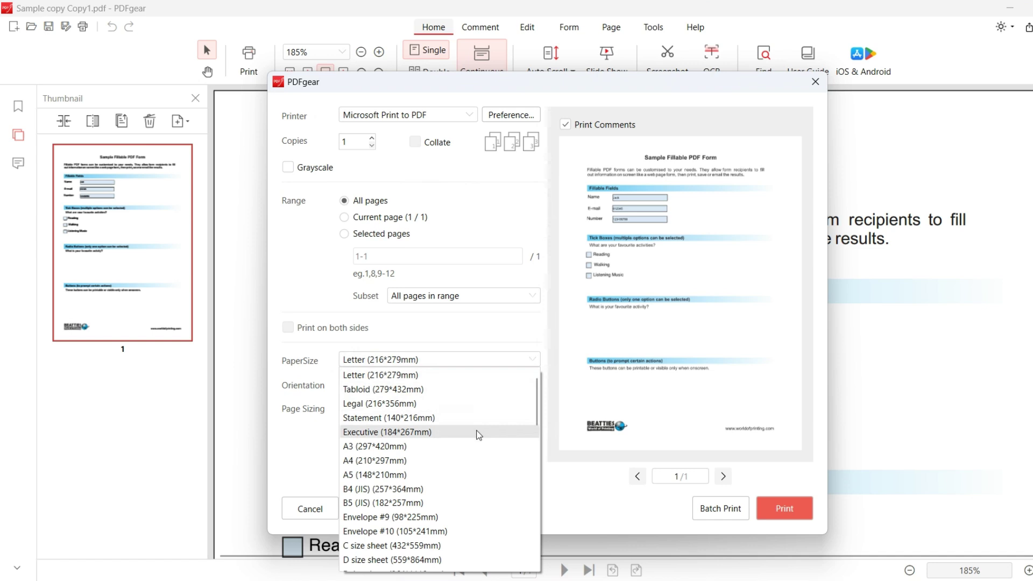
click(444, 461)
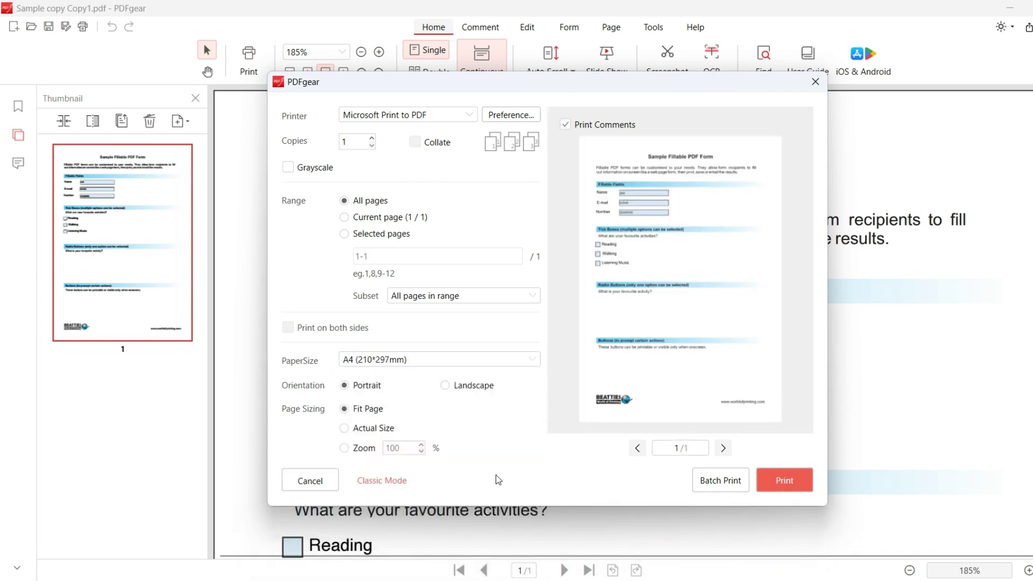
click(800, 486)
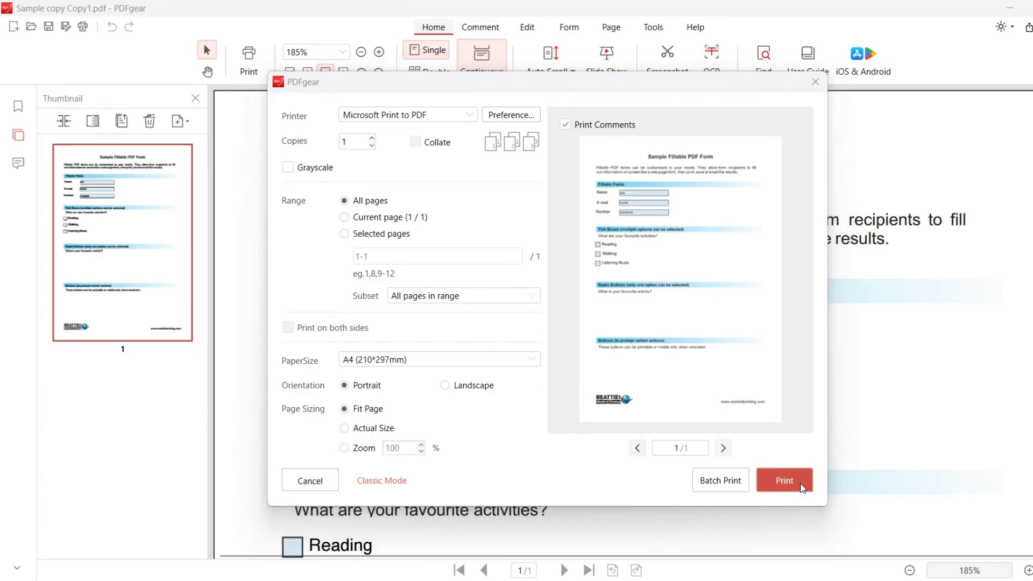
click(813, 506)
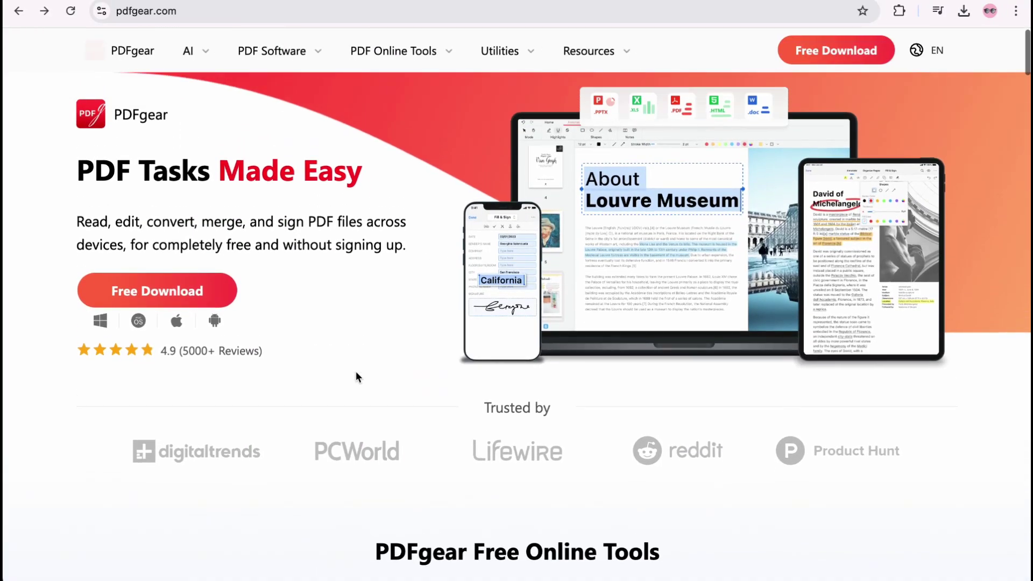
- Download PDFgear for Mac from the App Store and launch it
click(202, 289)
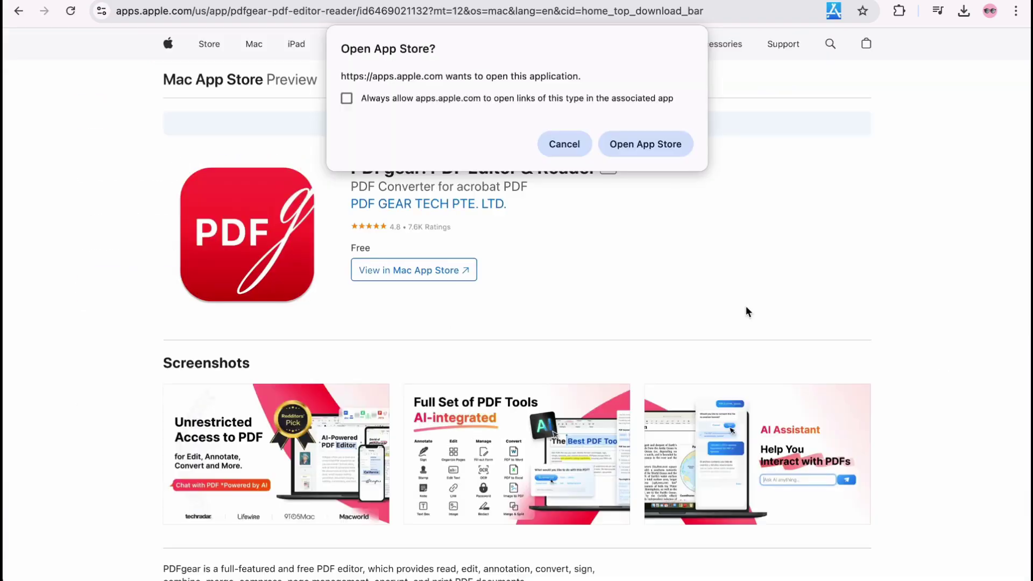
click(646, 145)
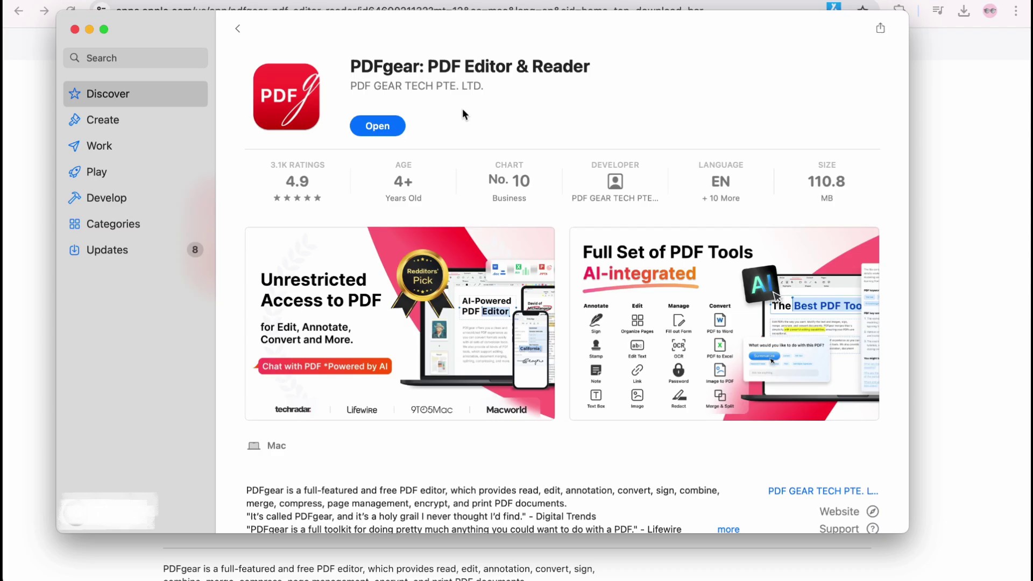
click(377, 126)
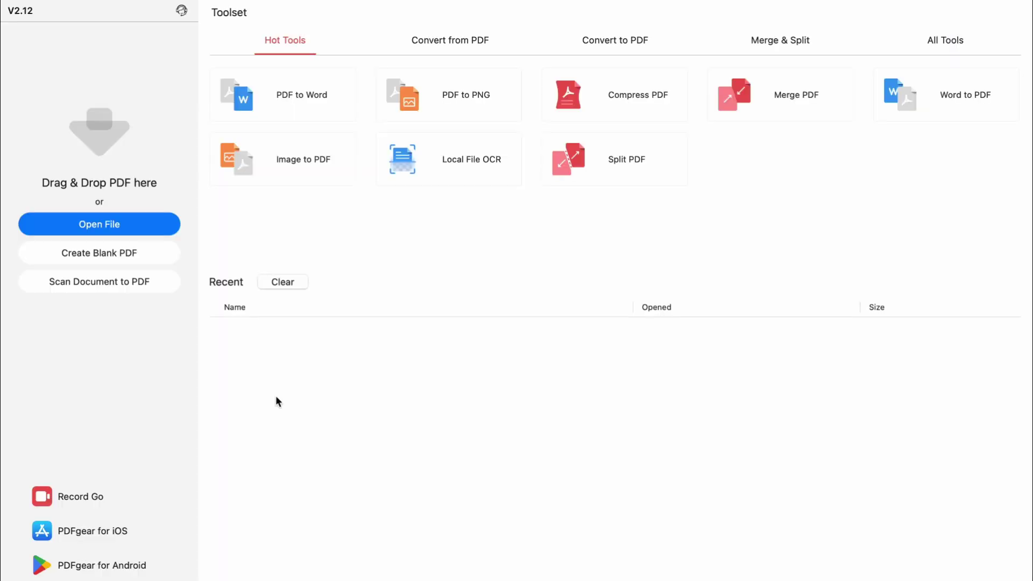
- Open Sample PDF in PDFgear's Mac editor
click(156, 226)
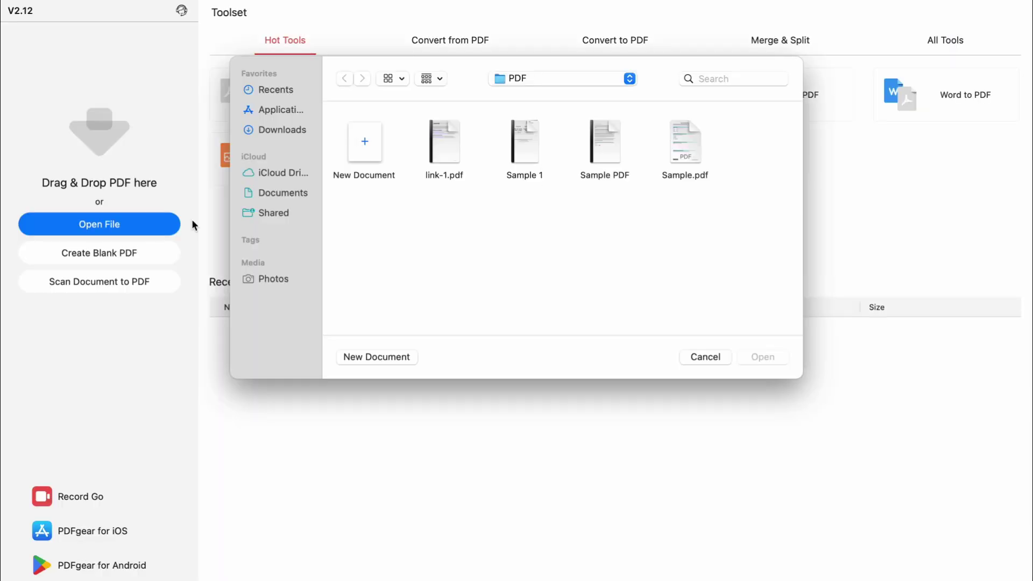
click(605, 148)
click(747, 358)
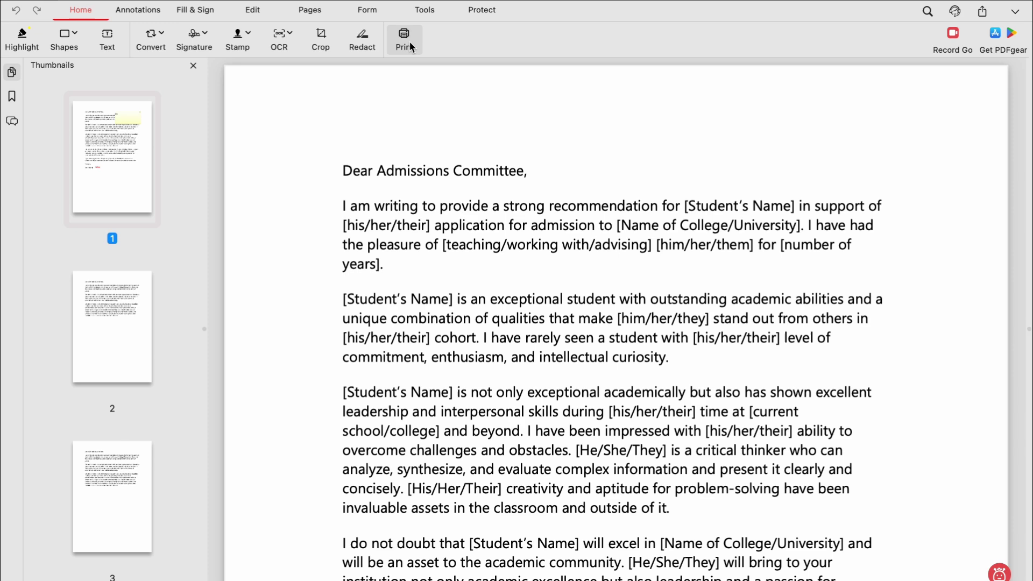
click(508, 75)
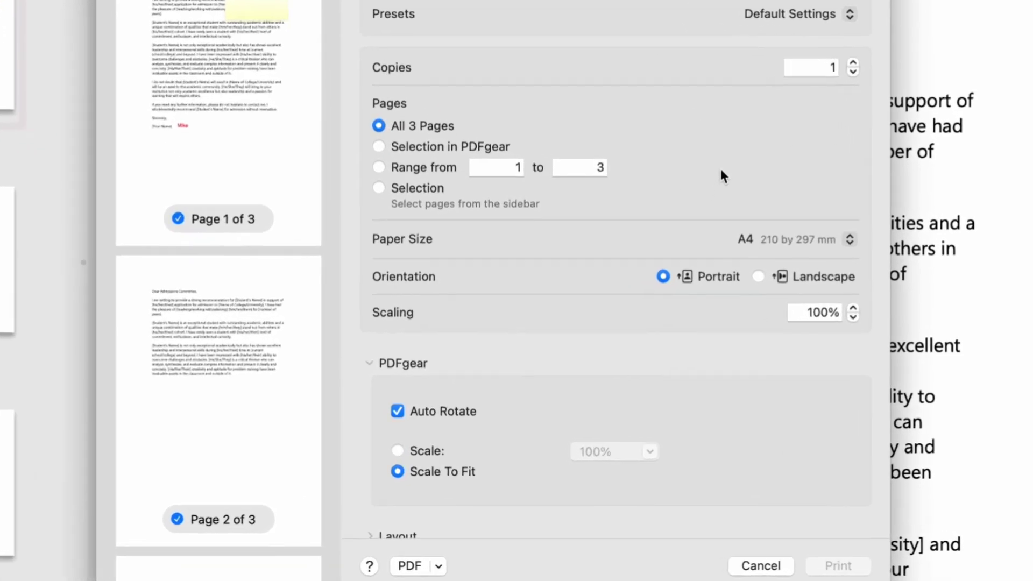
click(369, 126)
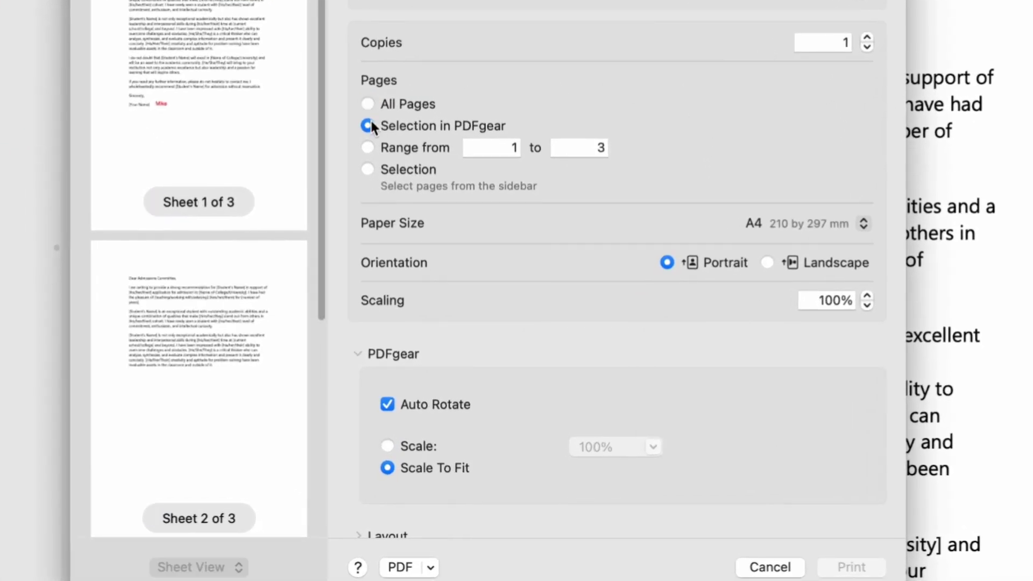
click(368, 147)
double_click(595, 148)
text(2)
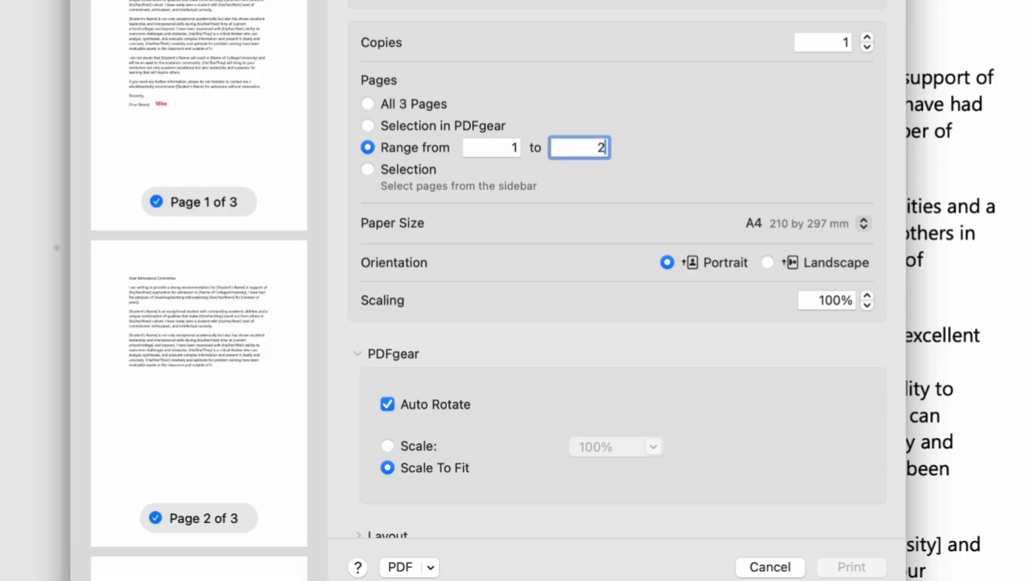
scroll(199, 175, down, 5)
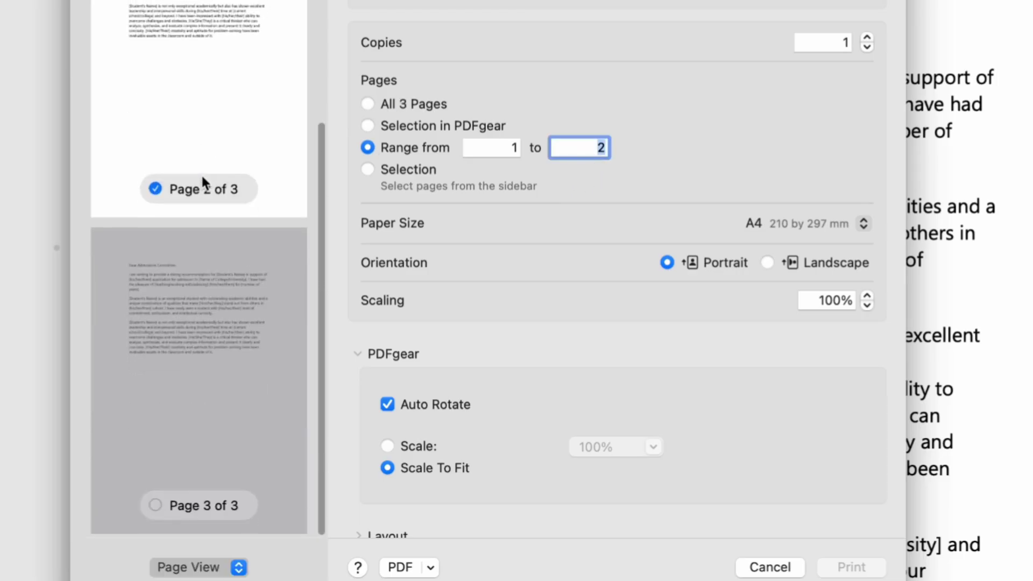
scroll(202, 174, up, 5)
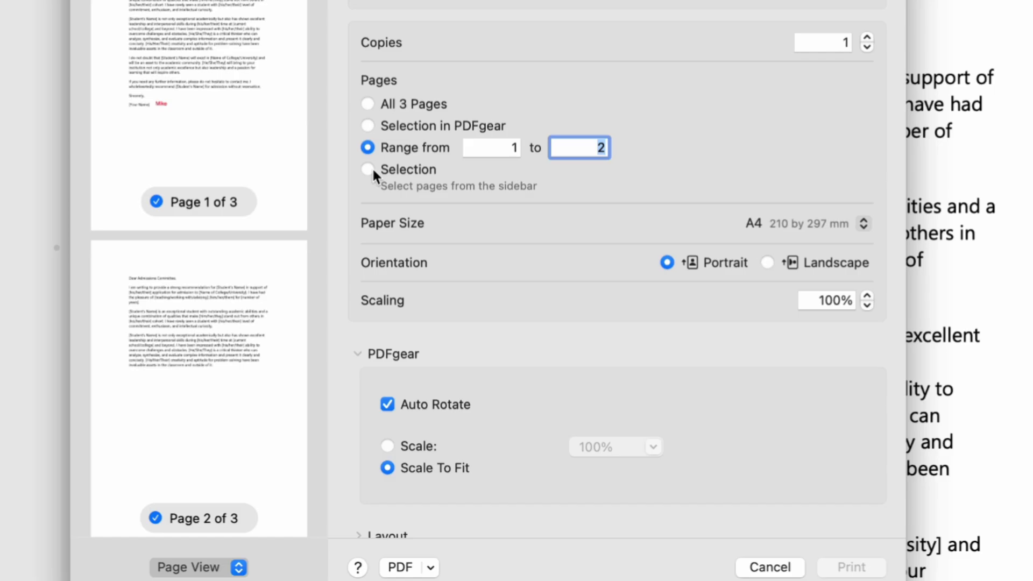
click(369, 169)
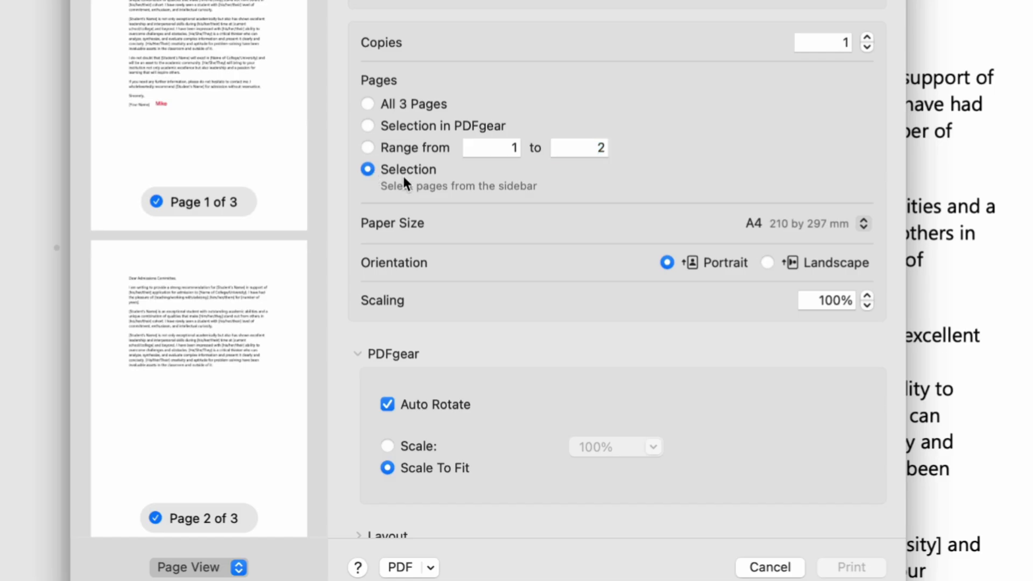
click(369, 104)
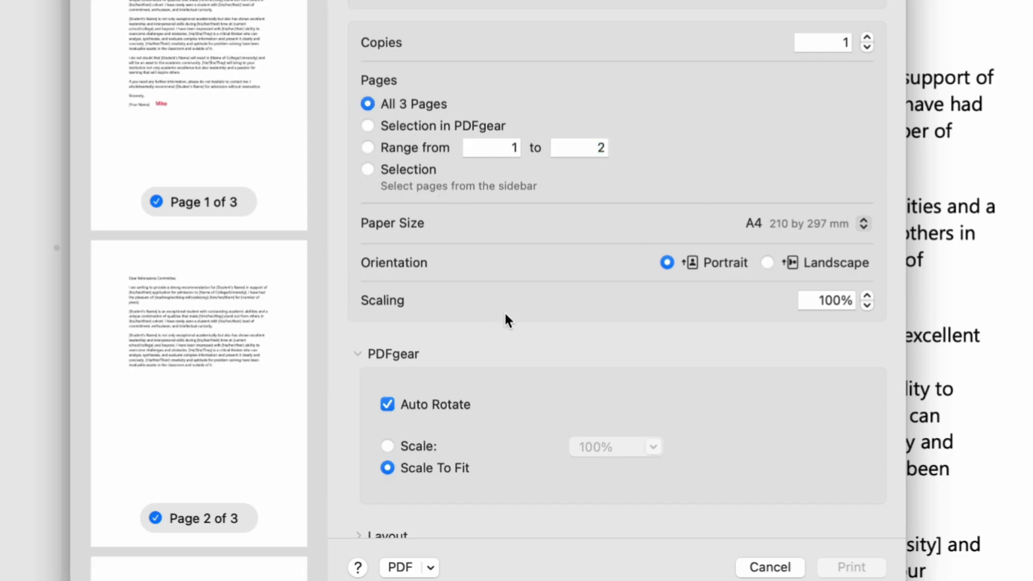
click(767, 263)
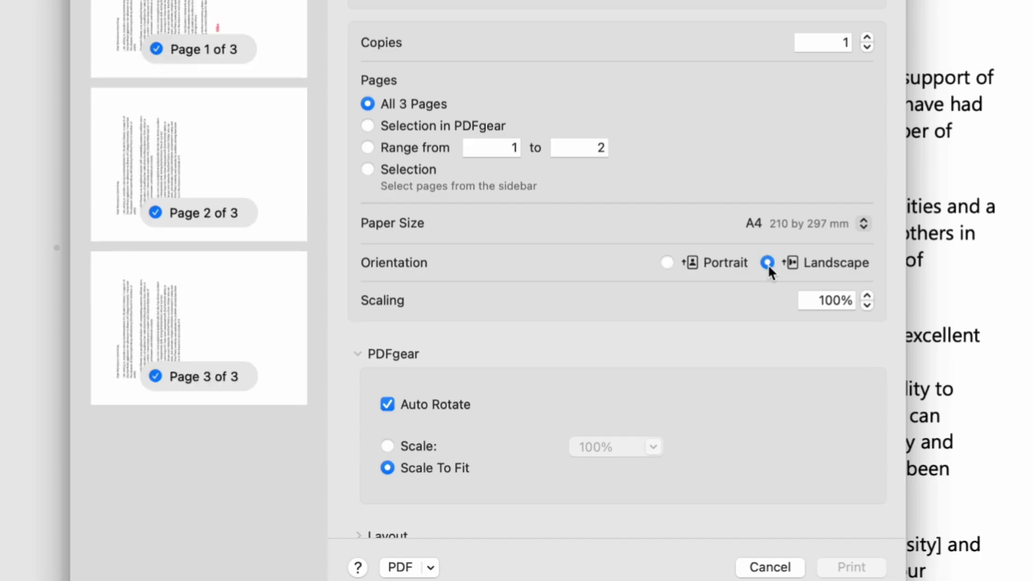
- Return the pages to portrait orientation and set the paper size to B5
click(666, 262)
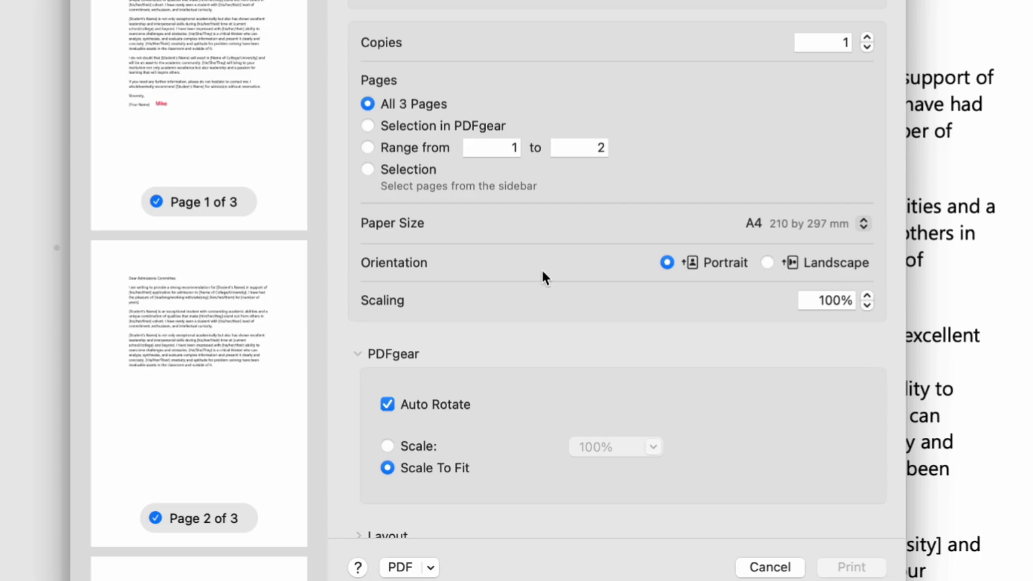
click(862, 225)
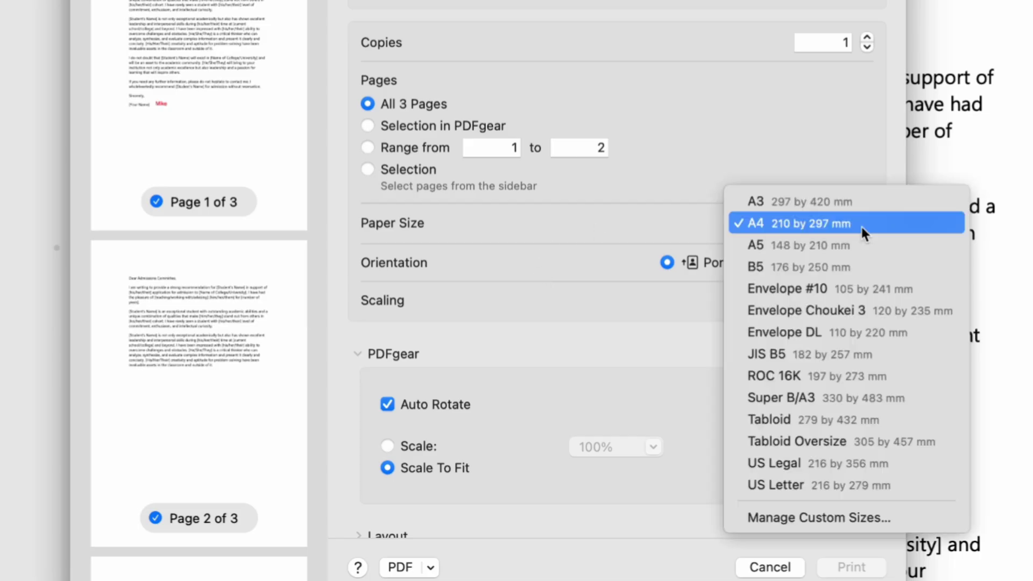
click(850, 266)
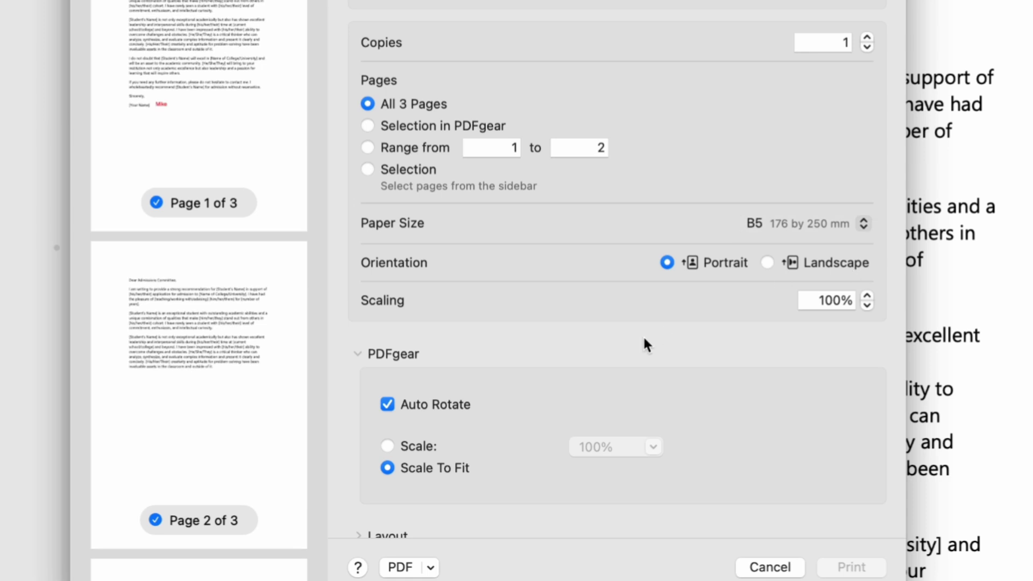
click(864, 220)
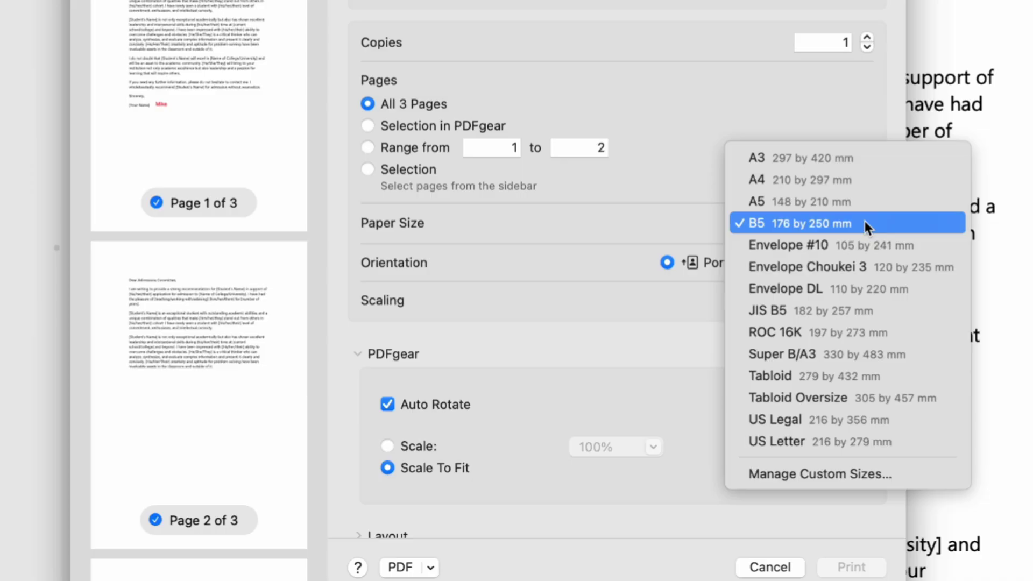
- Add a new custom paper size named 'new paper size'
click(930, 477)
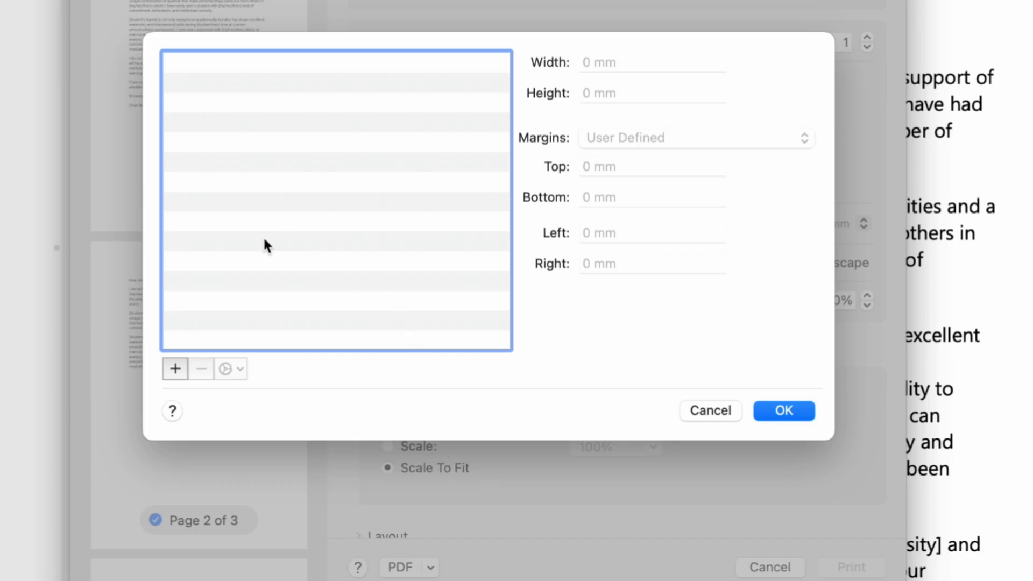
click(175, 369)
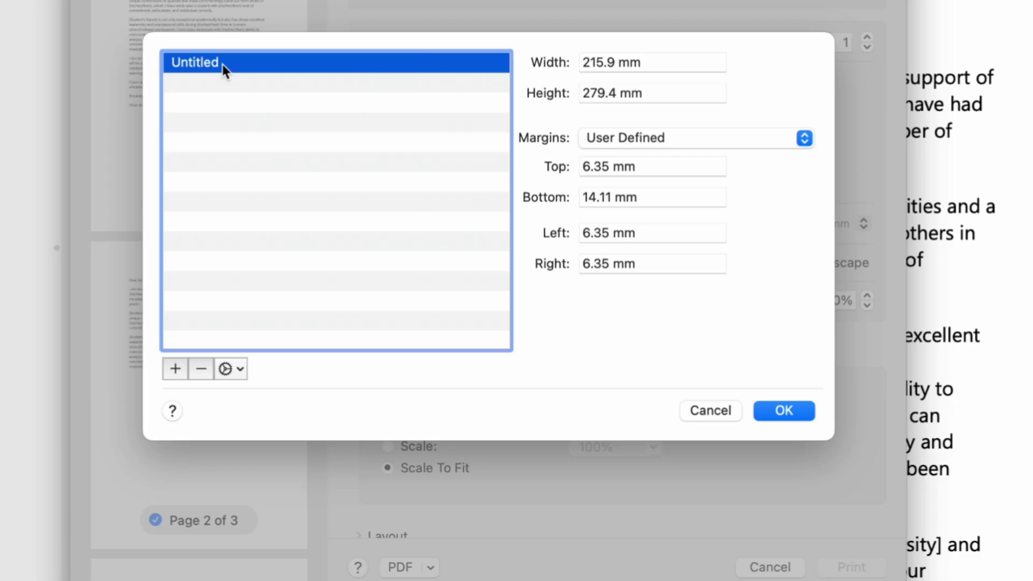
double_click(222, 64)
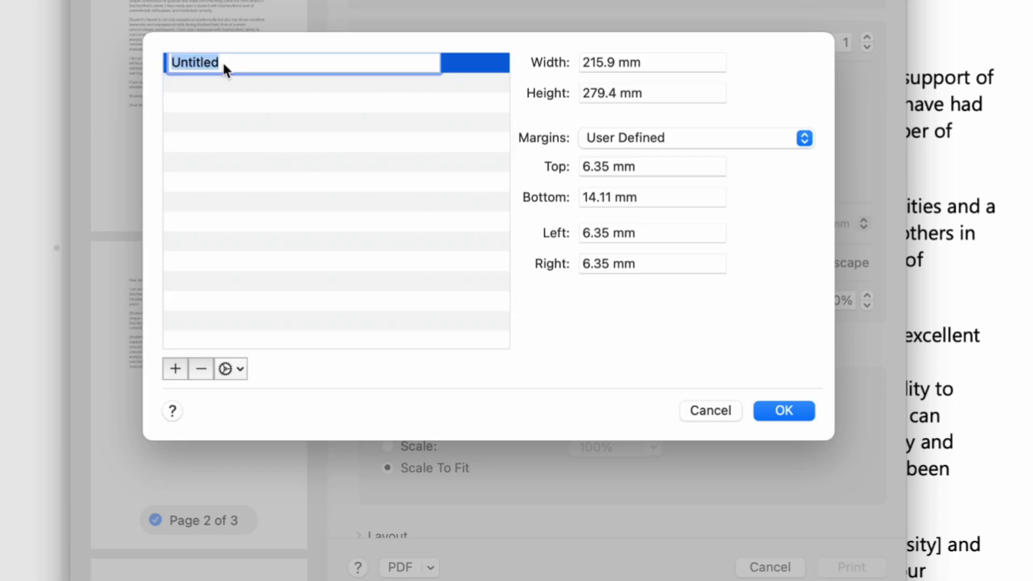
text(new)
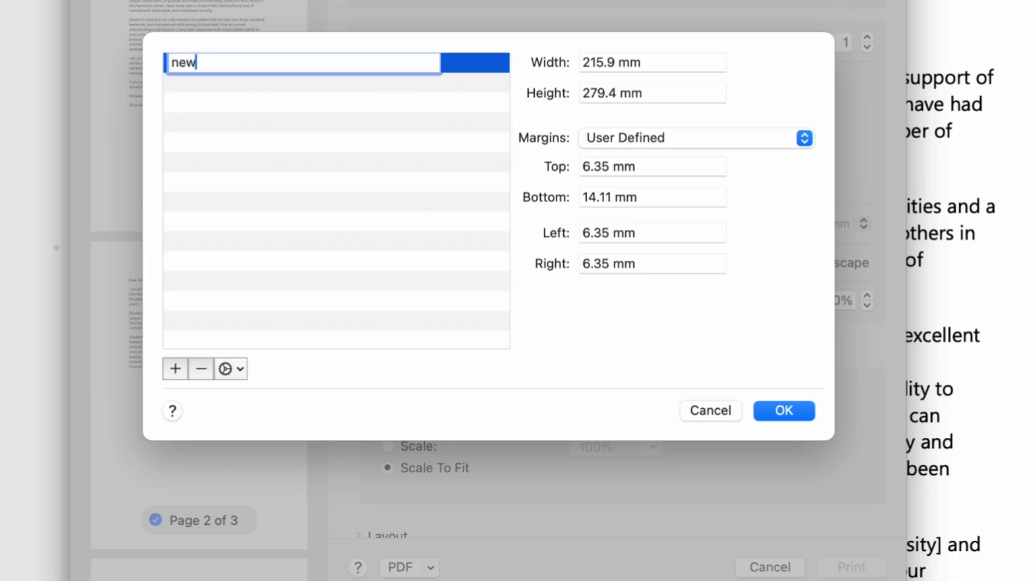
text( p)
text(size)
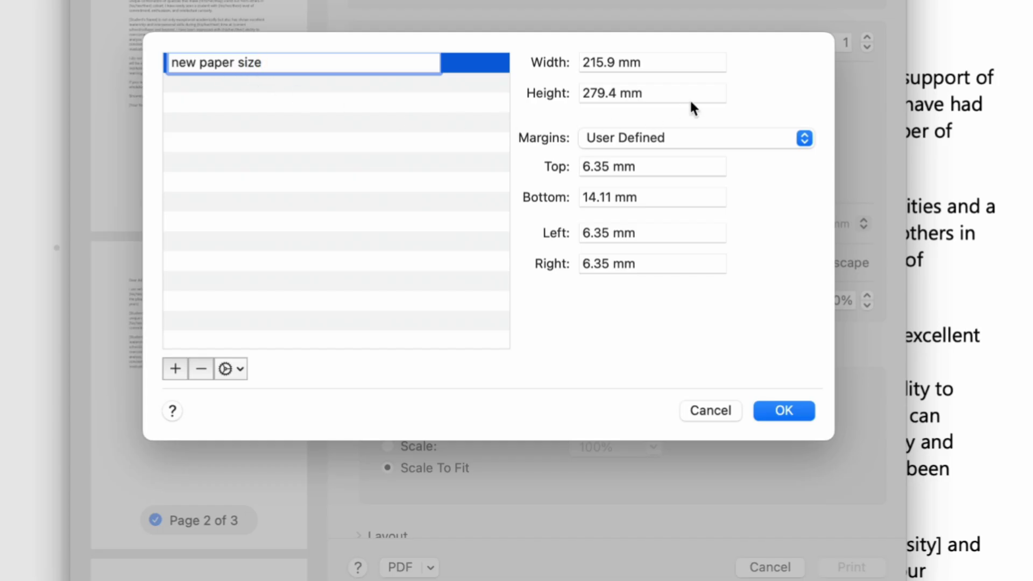
- Set the custom size to 200 mm wide, 300 mm high, with 1 mm margins
click(659, 61)
key(BackSpace)
key(BackSpace)
key(BackSpace)
key(BackSpace)
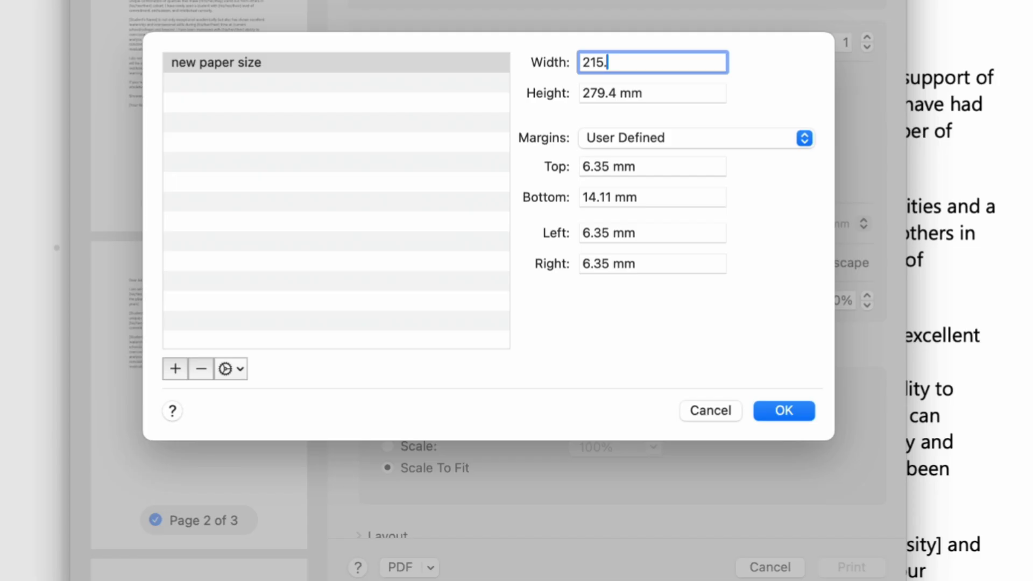
text(00)
click(612, 94)
key(super+a)
text(300)
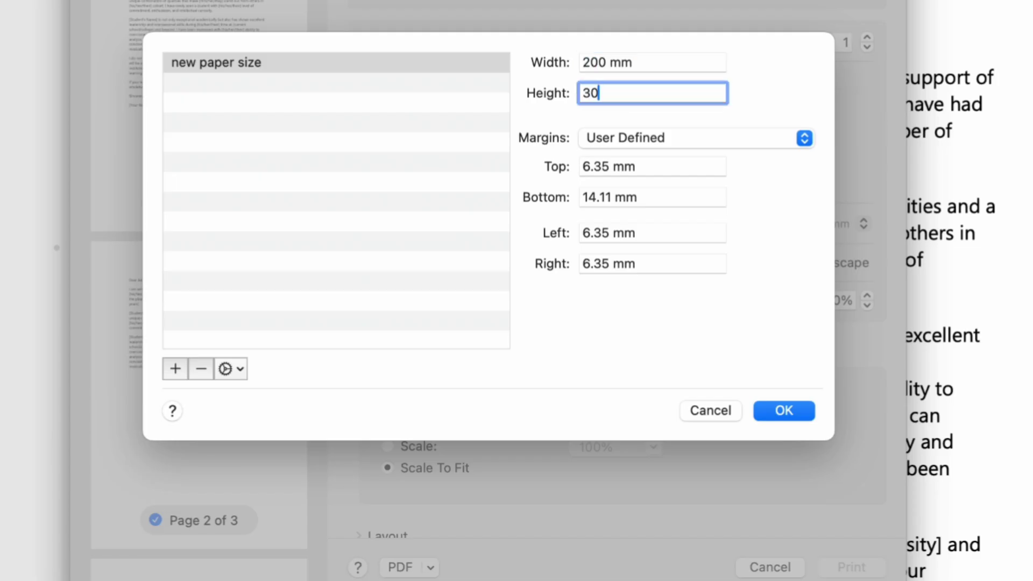
click(683, 171)
text(1)
key(Tab)
text(1)
key(Tab)
text(1)
key(Tab)
text(1)
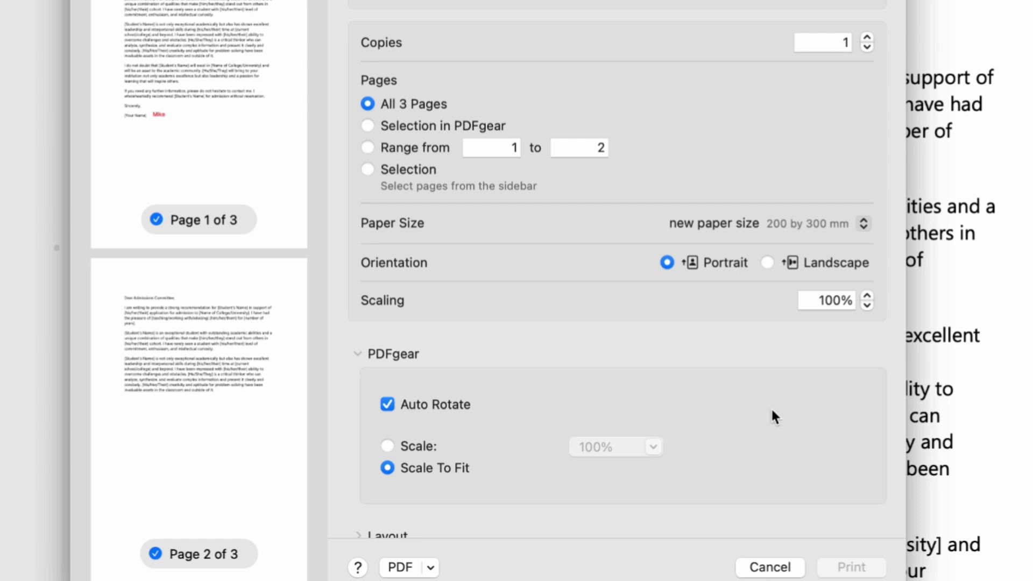
- Keep the custom 200×300 mm paper size and save the PDF as 'Sample PDF' on the Desktop
click(859, 223)
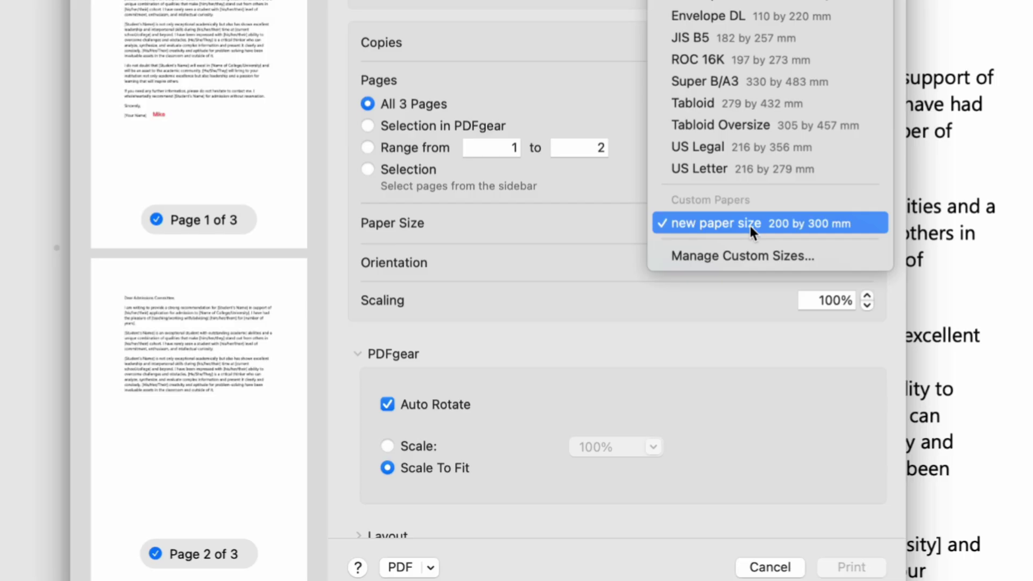
click(870, 226)
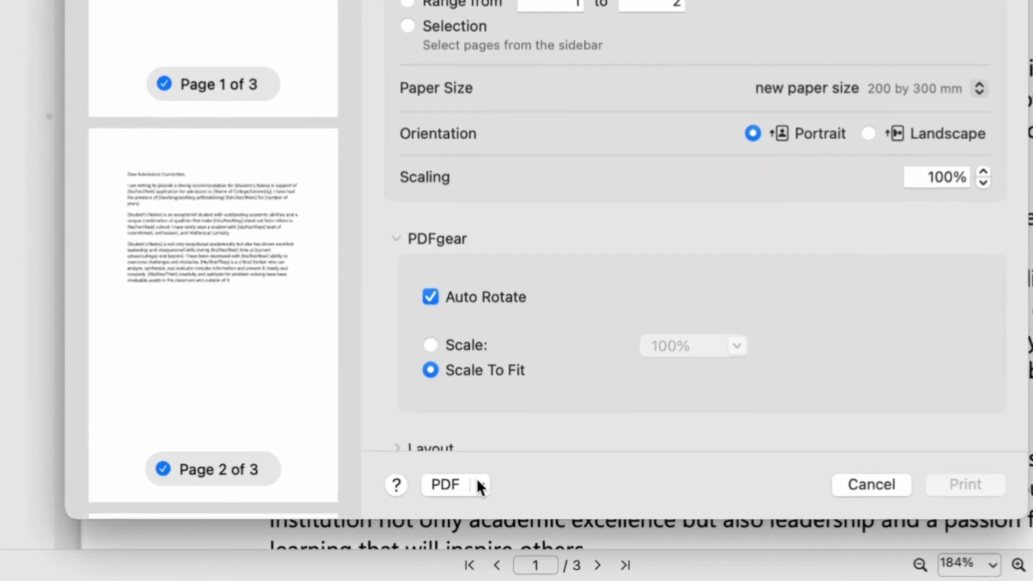
click(479, 484)
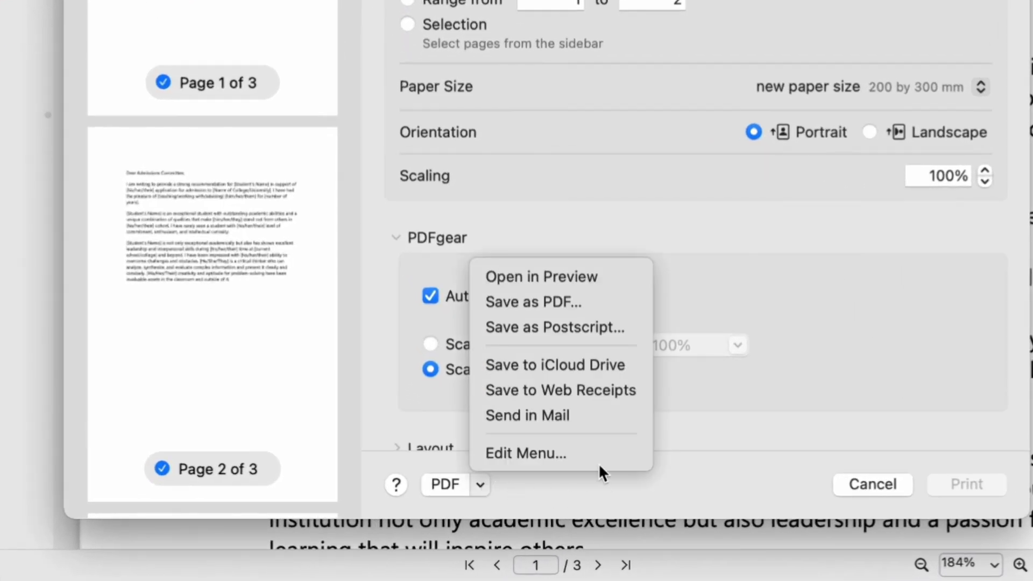
click(591, 309)
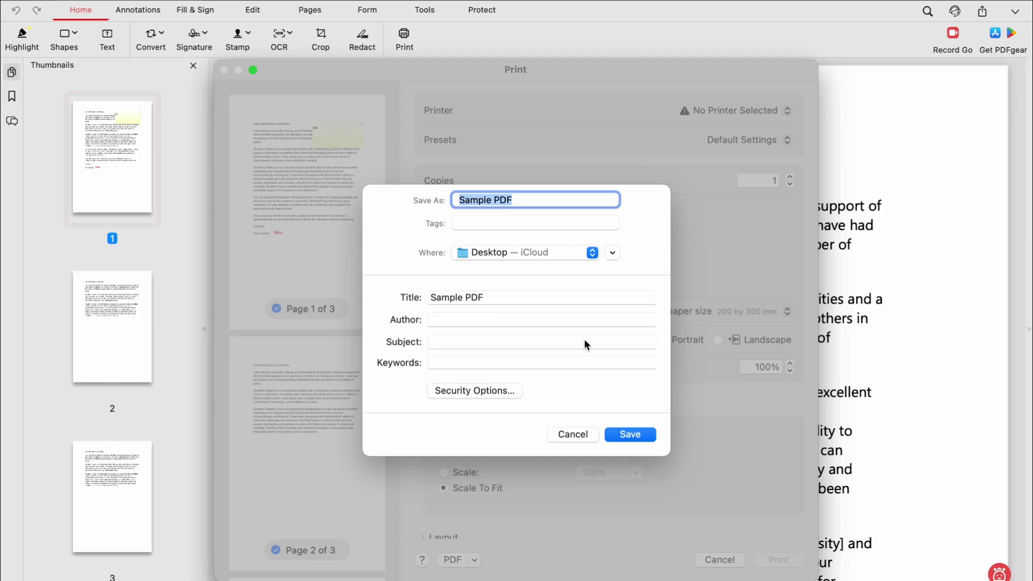
click(630, 435)
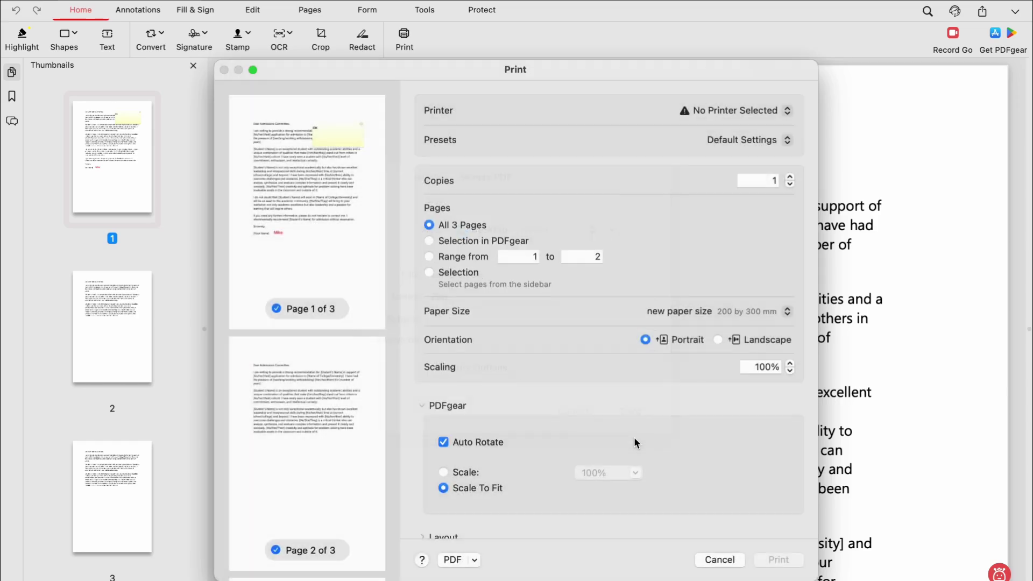